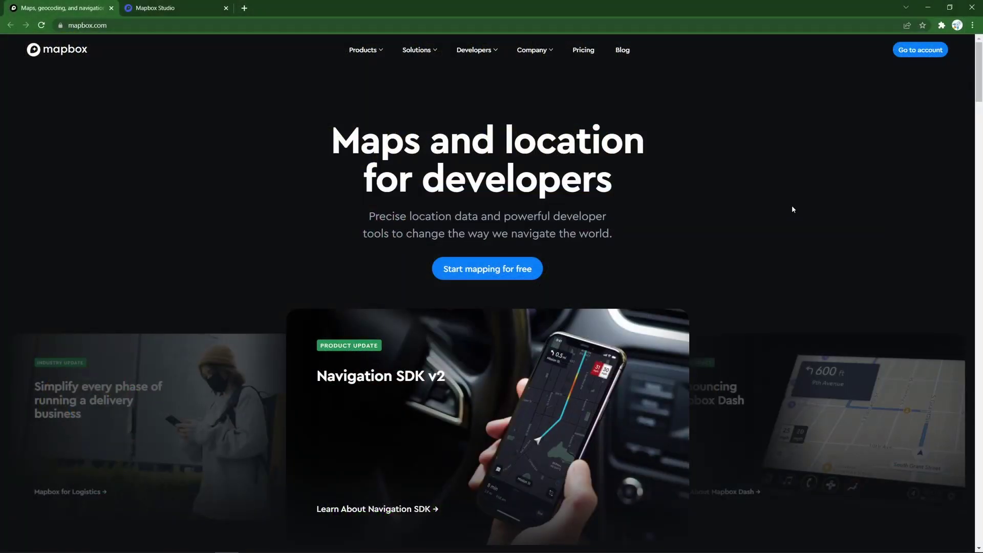
# Switch to the Mapbox Studio tab showing the Styles page with the Monochrome style.
pyautogui.click(155, 6)
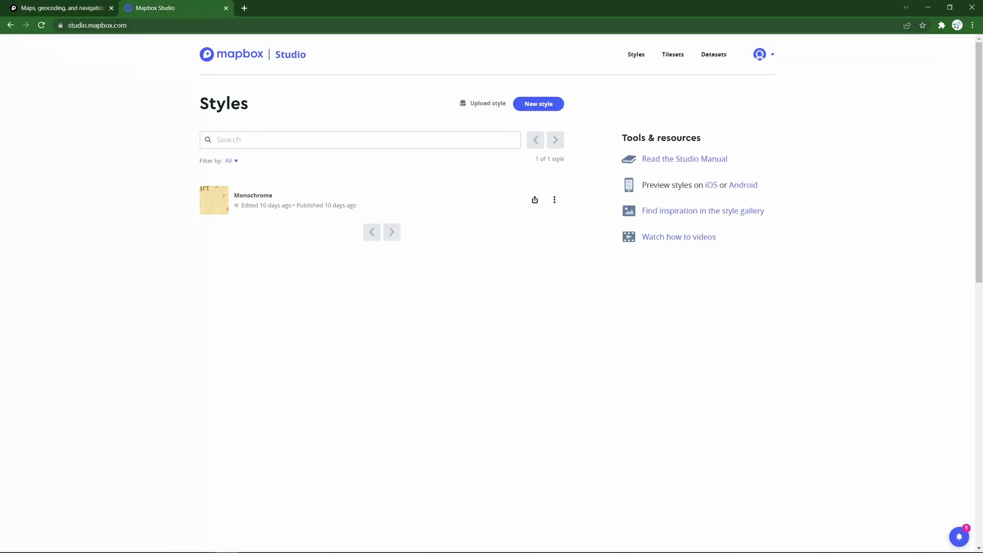
pyautogui.doubleClick(114, 26)
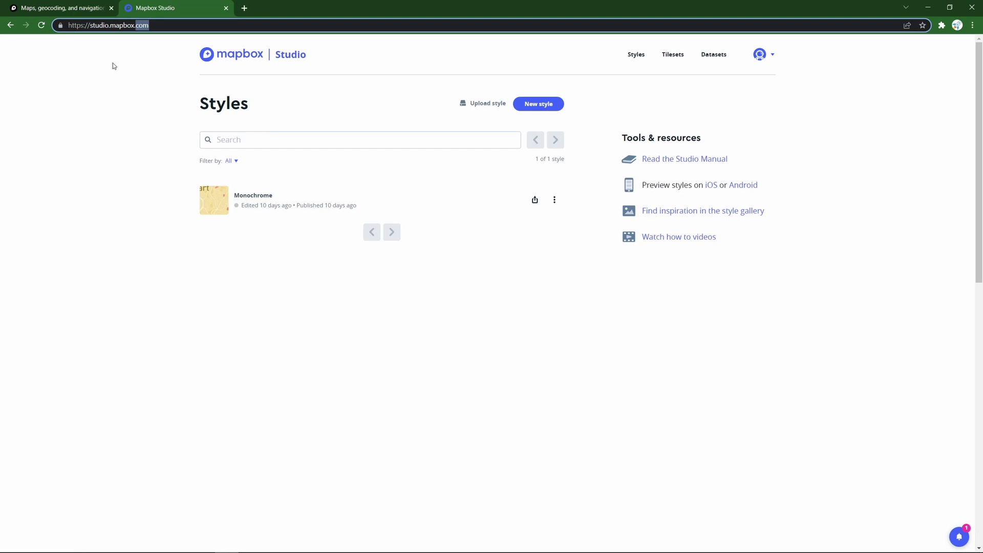
pyautogui.click(129, 67)
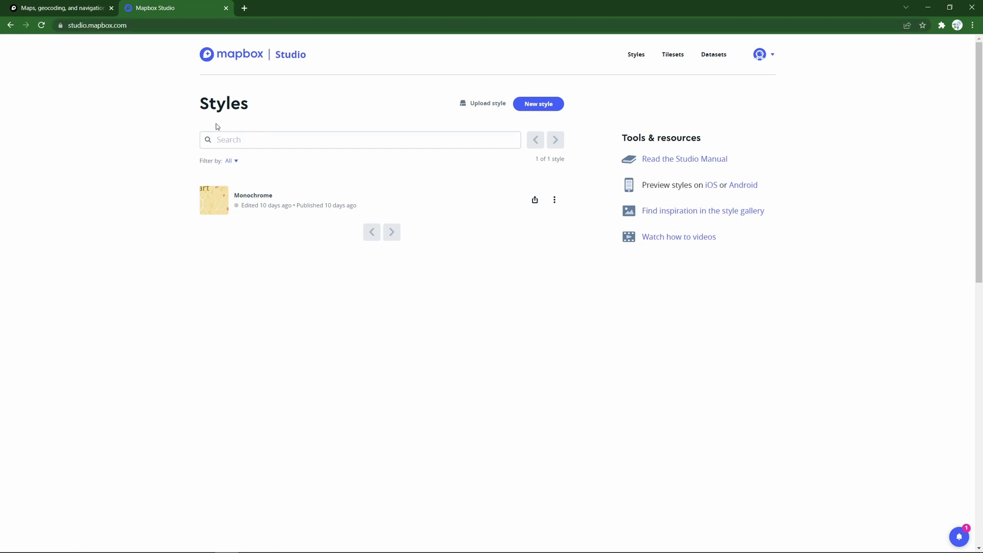
# Preview Monochrome's Dark and Light variations, then create a new style from the Basic template.
pyautogui.click(544, 105)
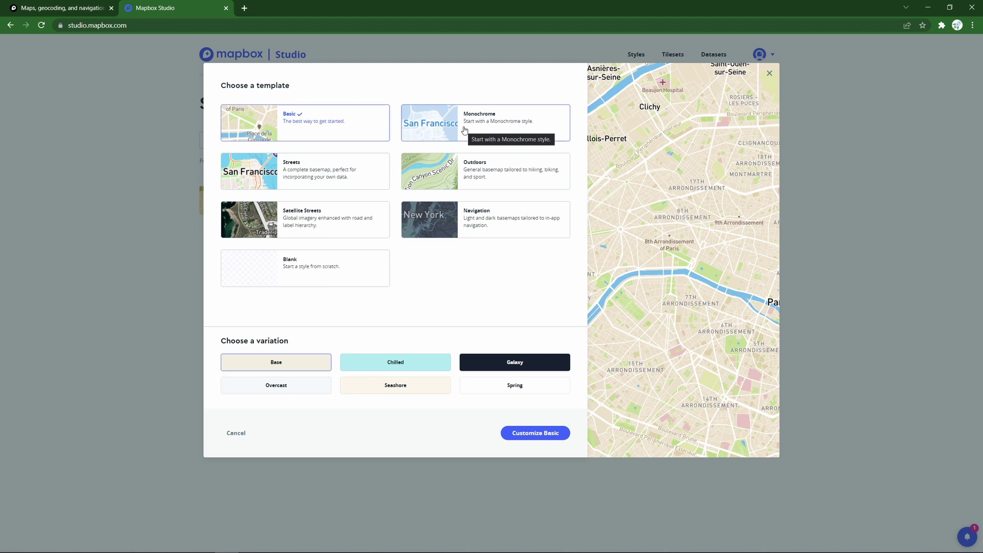
pyautogui.click(432, 125)
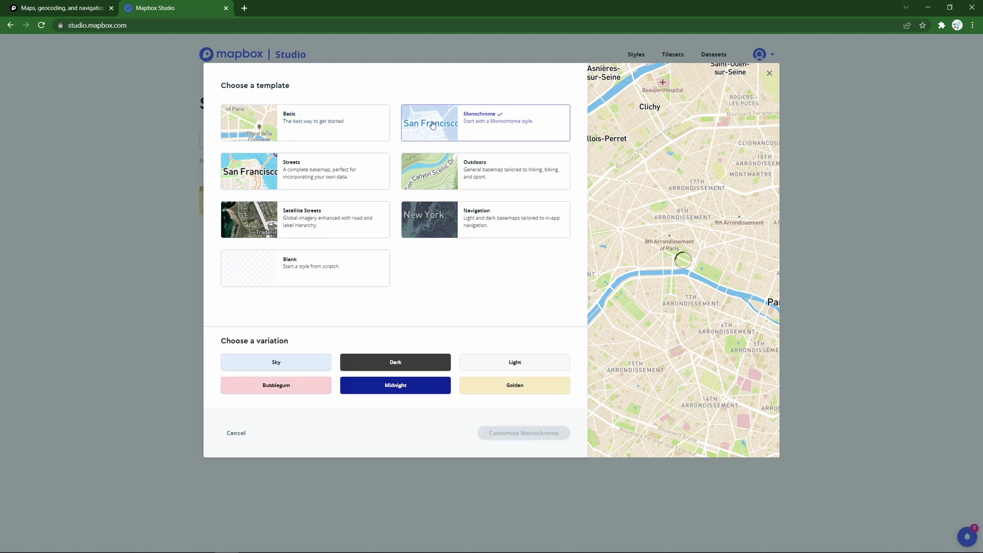
pyautogui.click(381, 363)
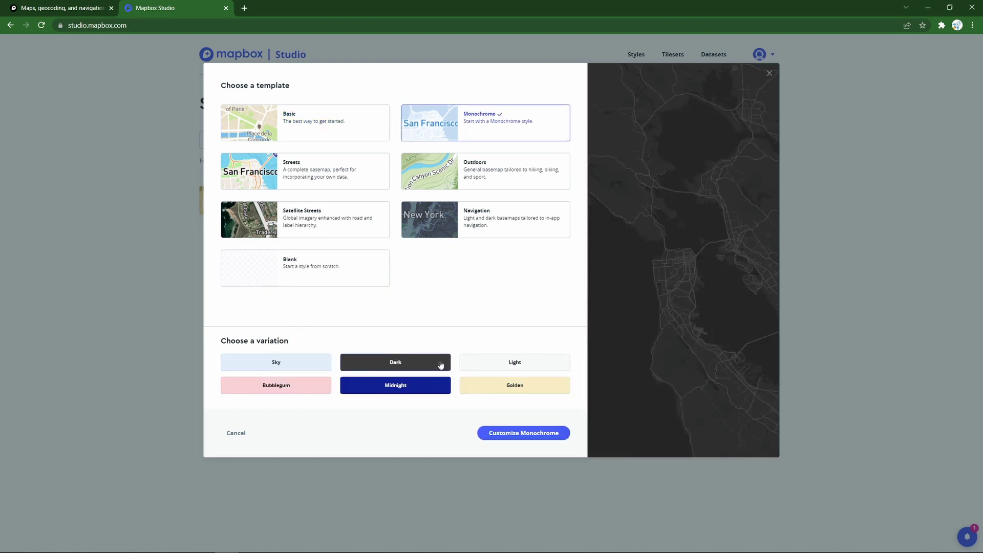
pyautogui.click(481, 368)
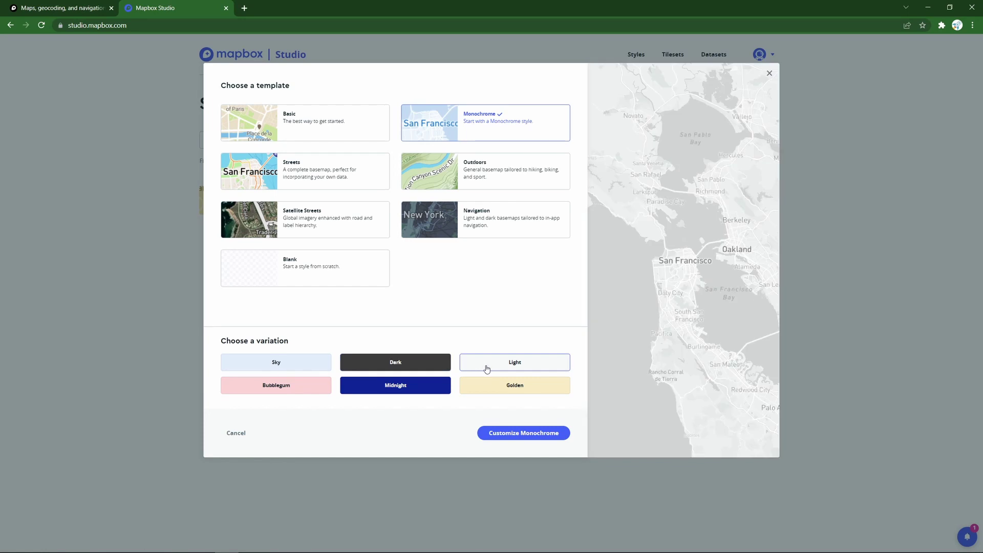
pyautogui.click(280, 138)
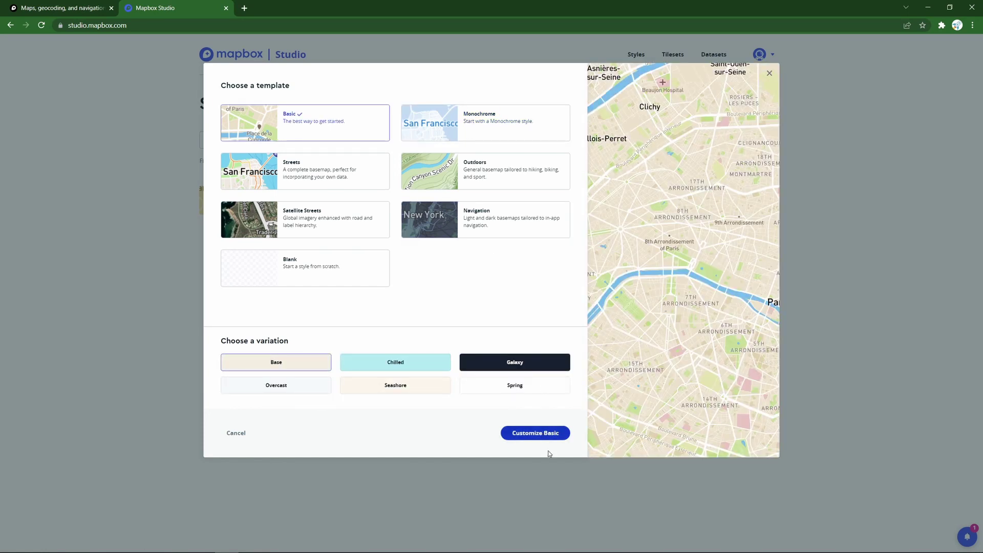
pyautogui.click(536, 433)
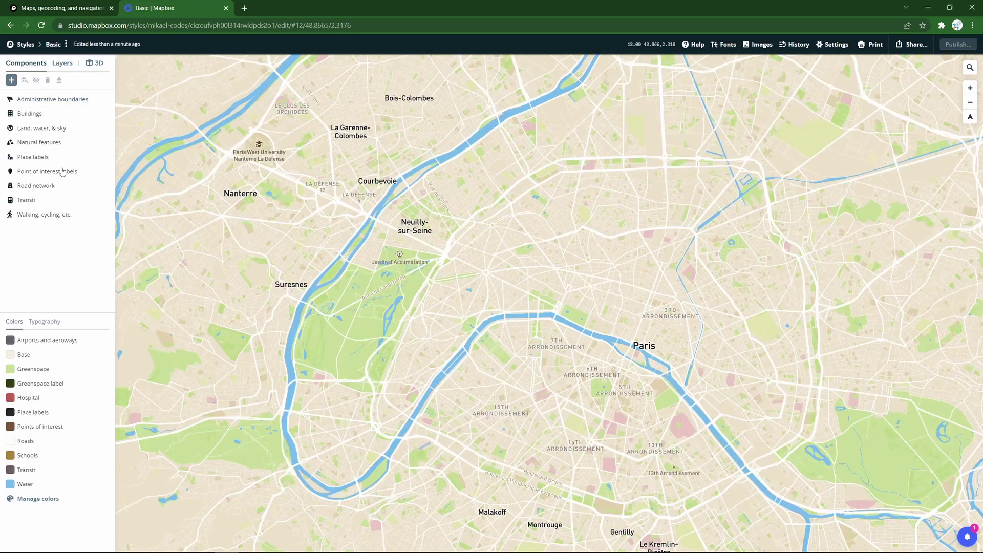
# Review the Buildings and Land, water, & sky component settings, then close the panel.
pyautogui.click(45, 116)
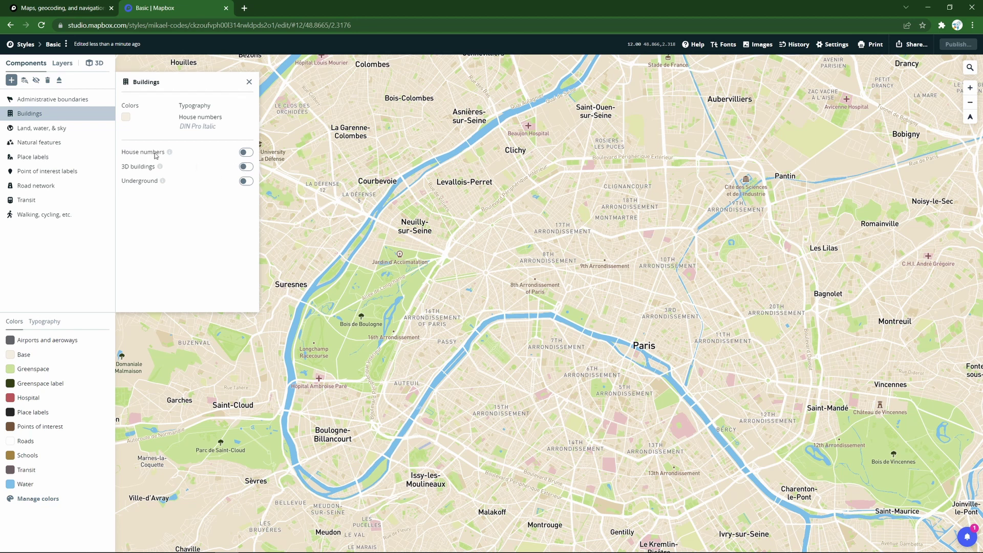
pyautogui.click(74, 132)
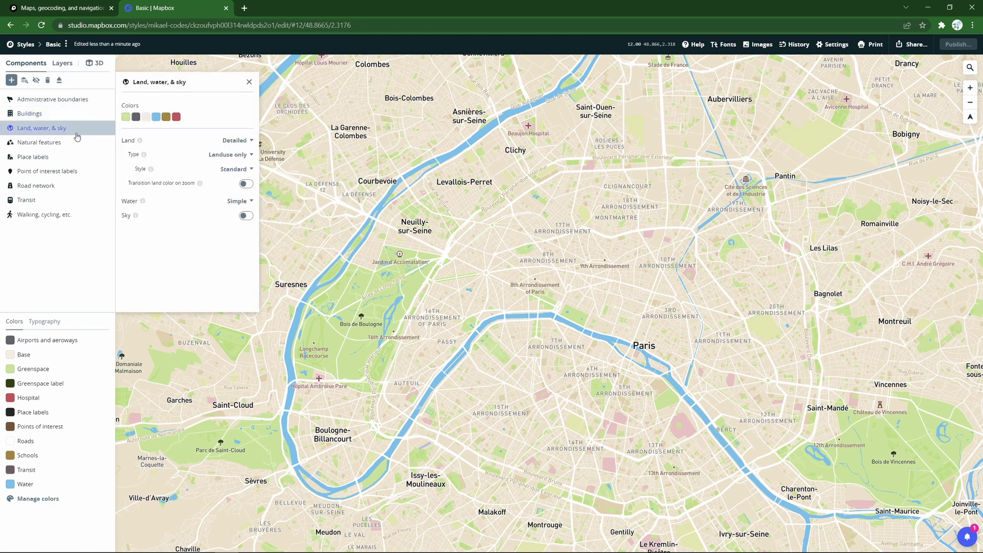
pyautogui.press('Escape')
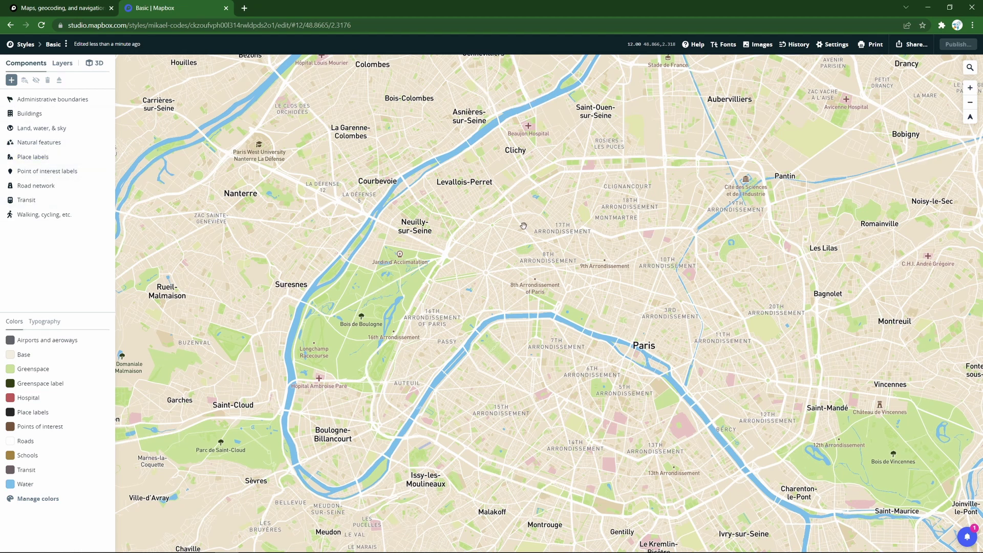
# Zoom and pan the map until Singapore is centred with Johor Bahru visible at the top.
pyautogui.scroll(-10, 618, 256)
pyautogui.scroll(-5, 617, 256)
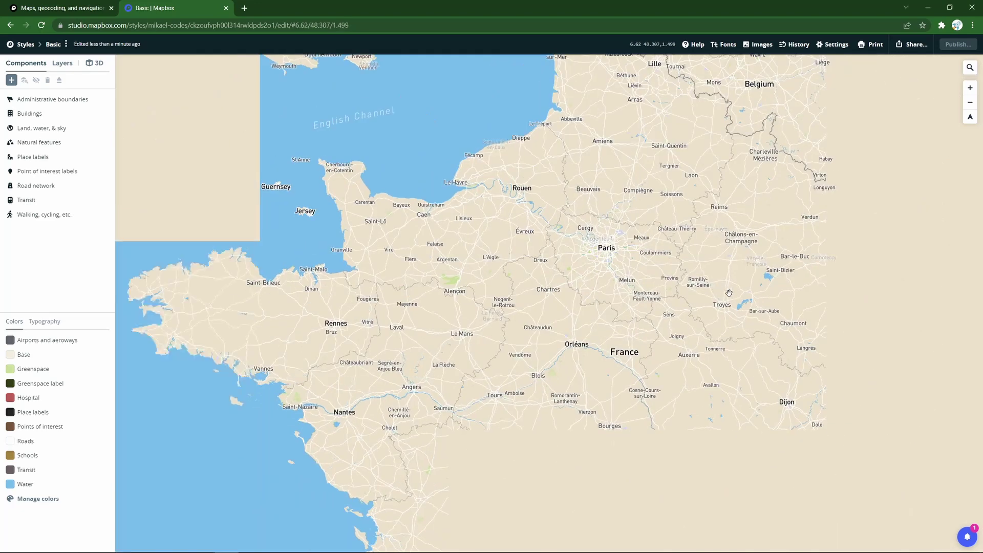
pyautogui.scroll(-4, 792, 320)
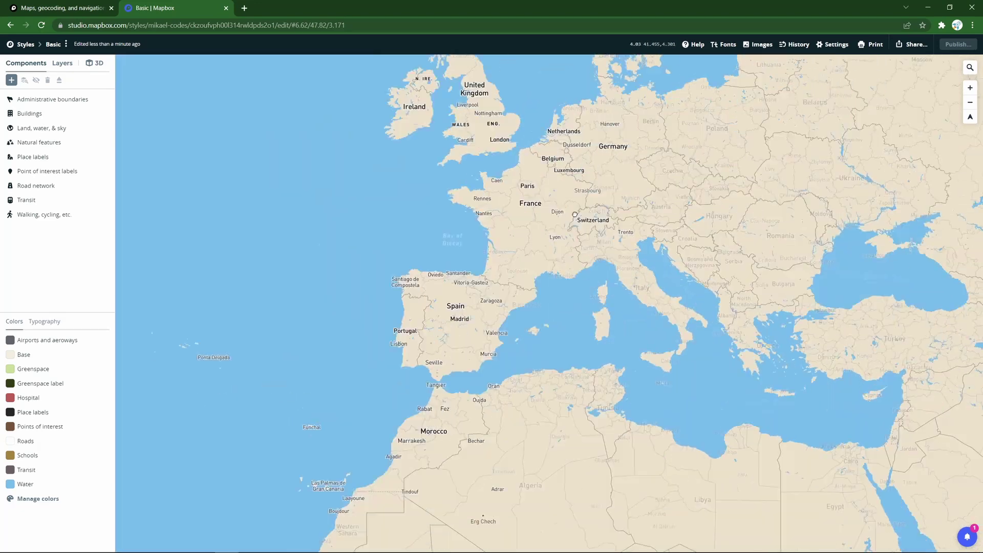
pyautogui.scroll(5, 653, 316)
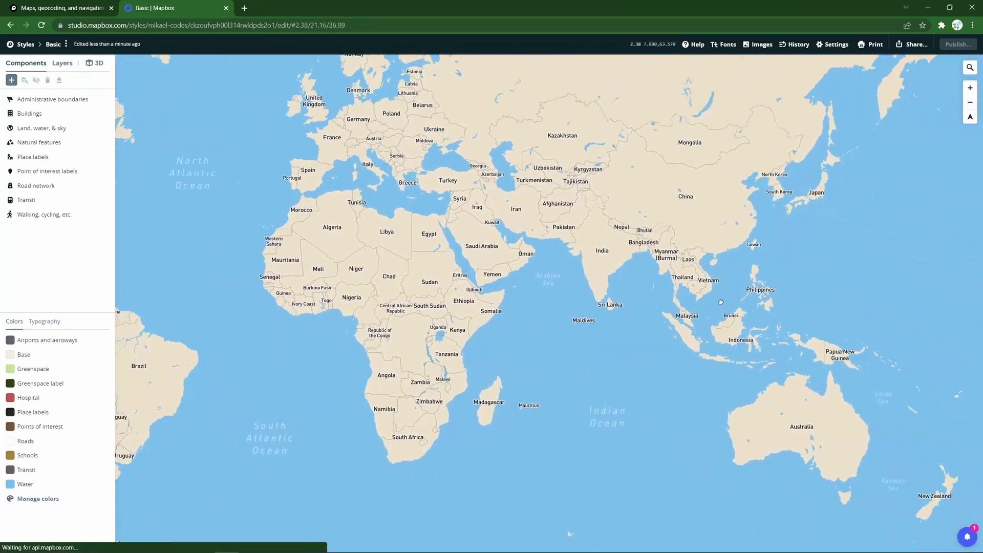
pyautogui.scroll(10, 641, 351)
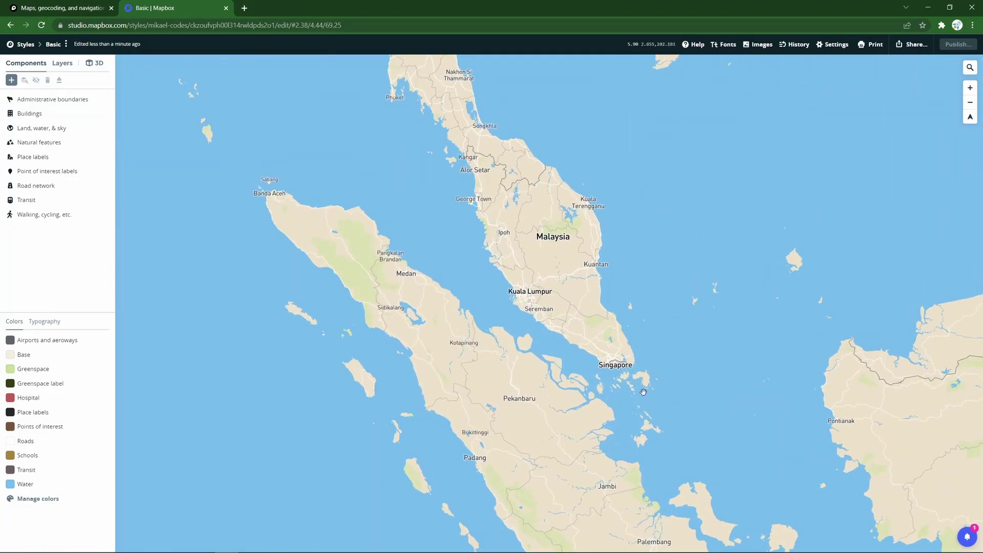
pyautogui.scroll(7, 582, 331)
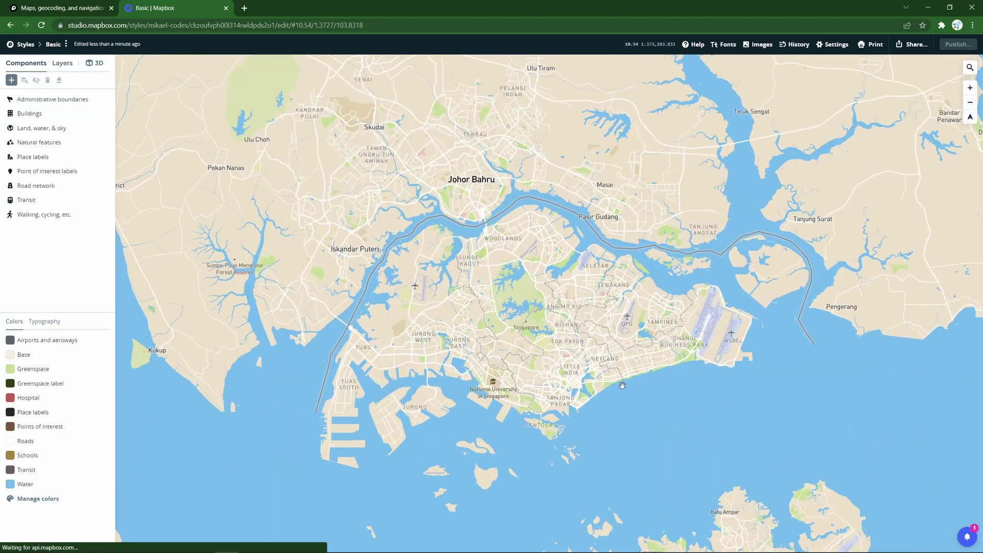
pyautogui.scroll(5, 495, 314)
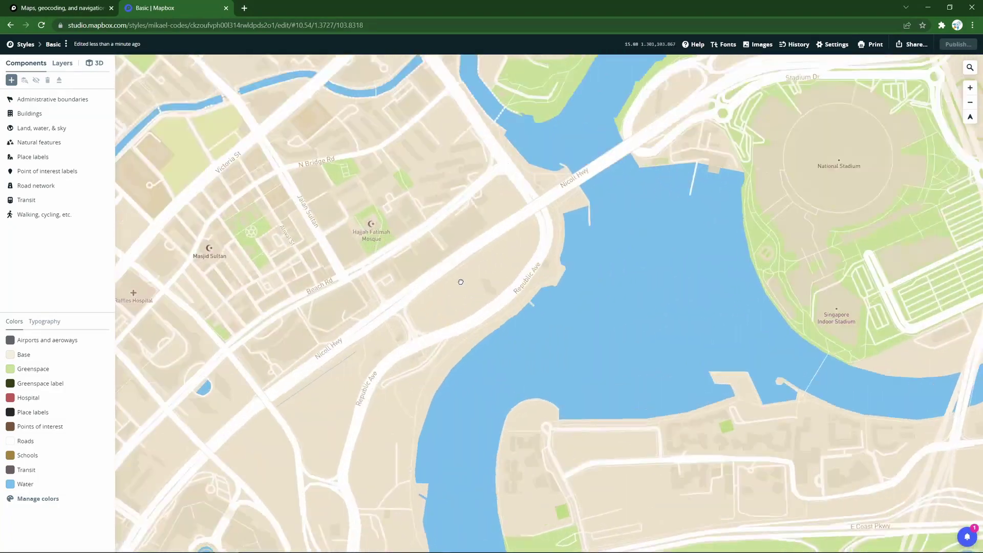
pyautogui.scroll(2, 560, 248)
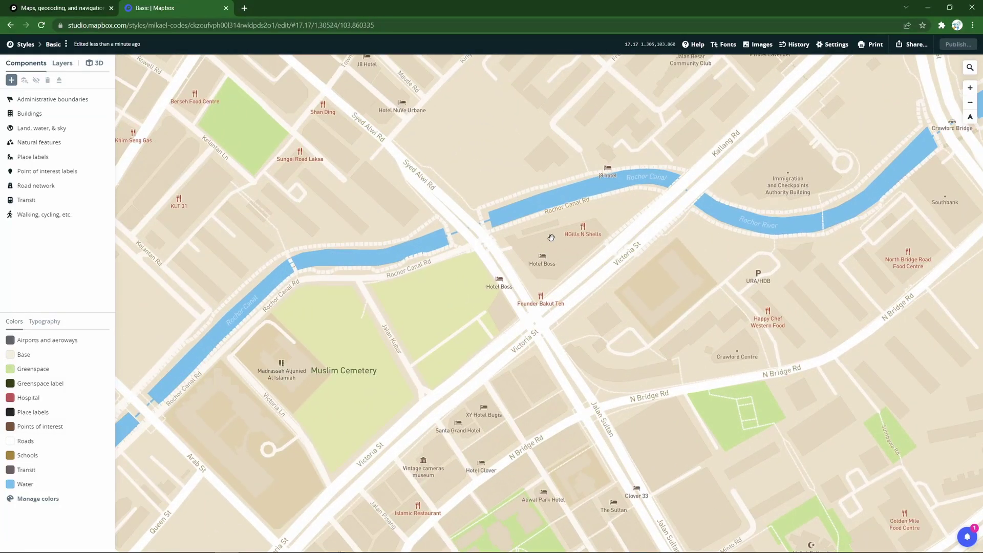
pyautogui.scroll(-5, 576, 217)
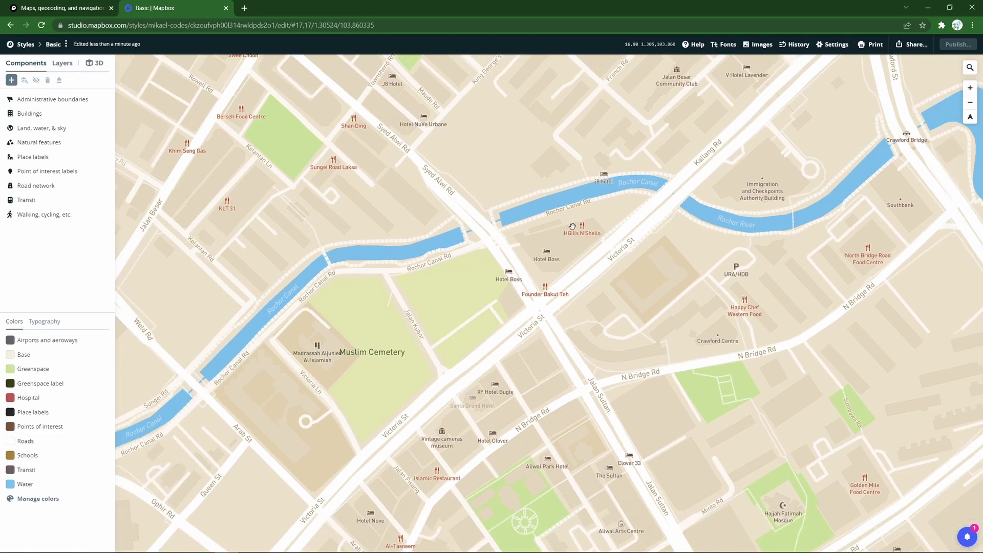
pyautogui.scroll(-8, 570, 219)
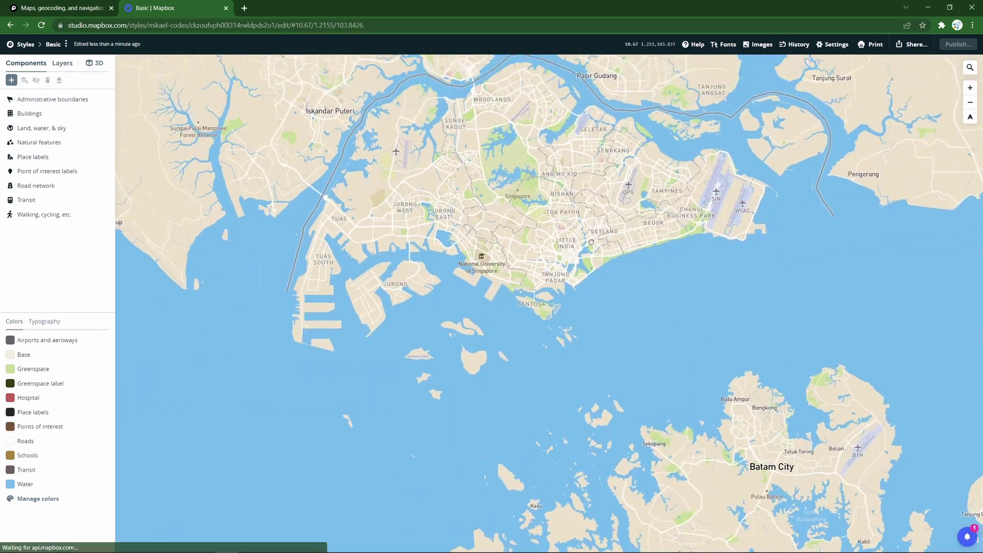
pyautogui.moveTo(591, 241); pyautogui.dragTo(605, 287)
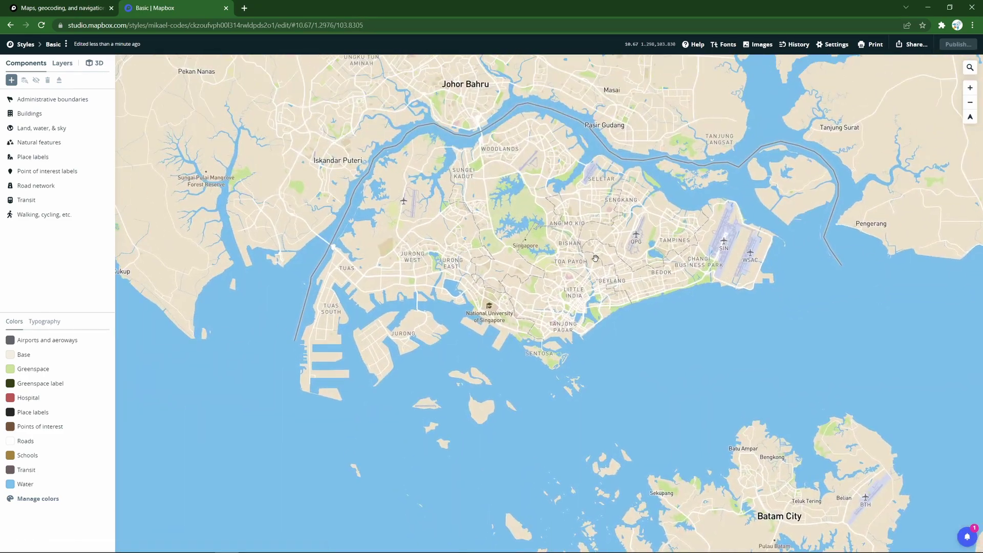
pyautogui.moveTo(533, 325); pyautogui.dragTo(521, 323)
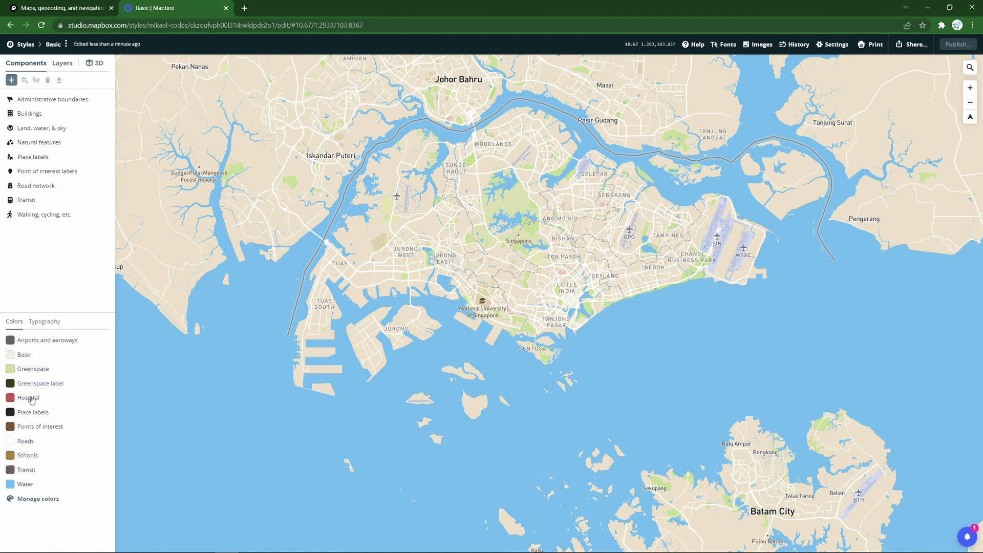
# Set the Roads colour swatch to pure black (000000) and dismiss the feature popup.
pyautogui.click(10, 441)
pyautogui.moveTo(146, 389); pyautogui.dragTo(125, 406)
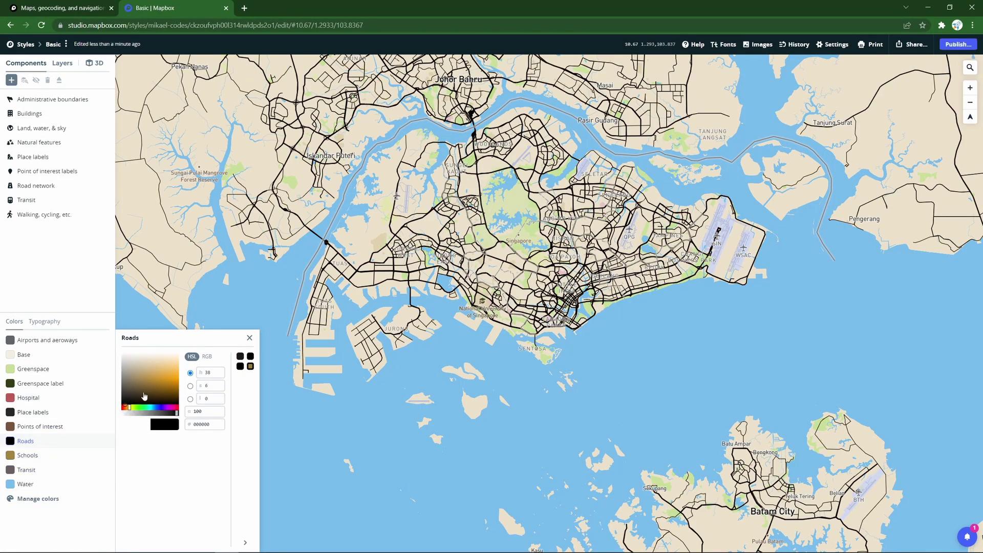
pyautogui.click(346, 406)
pyautogui.press('Escape')
# Select all 44 style layers and hide them.
pyautogui.click(62, 67)
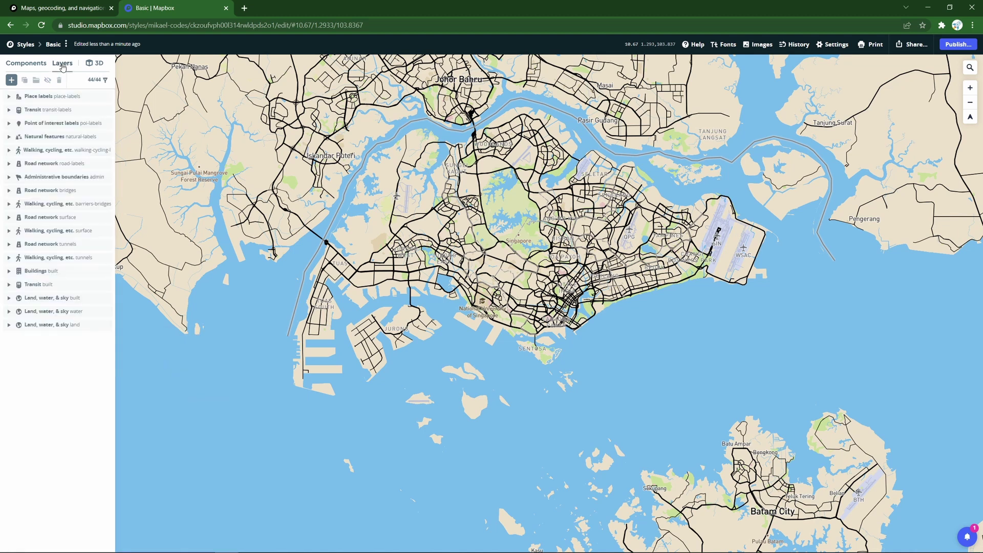
pyautogui.click(88, 104)
pyautogui.keyDown('shift'); pyautogui.click(90, 327); pyautogui.keyUp('shift')
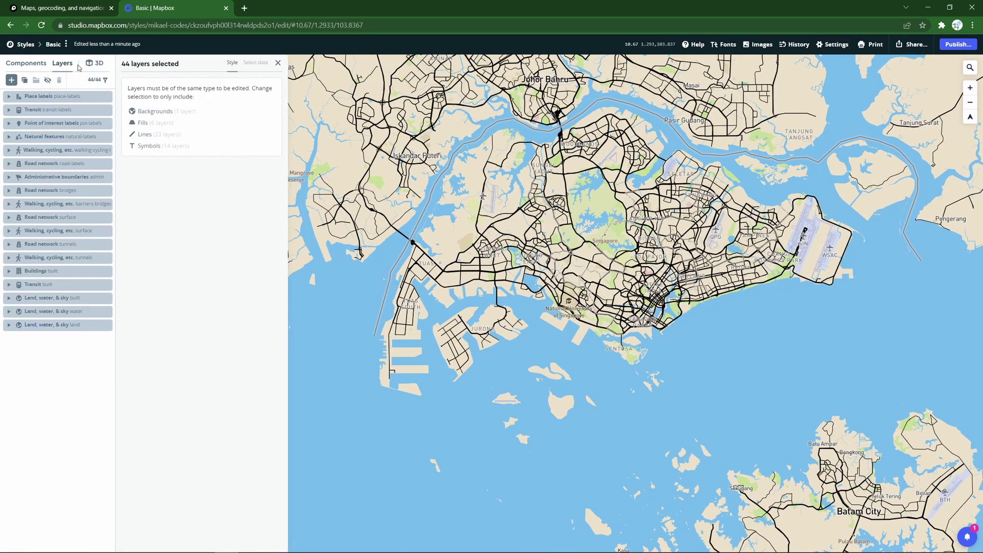
pyautogui.click(48, 80)
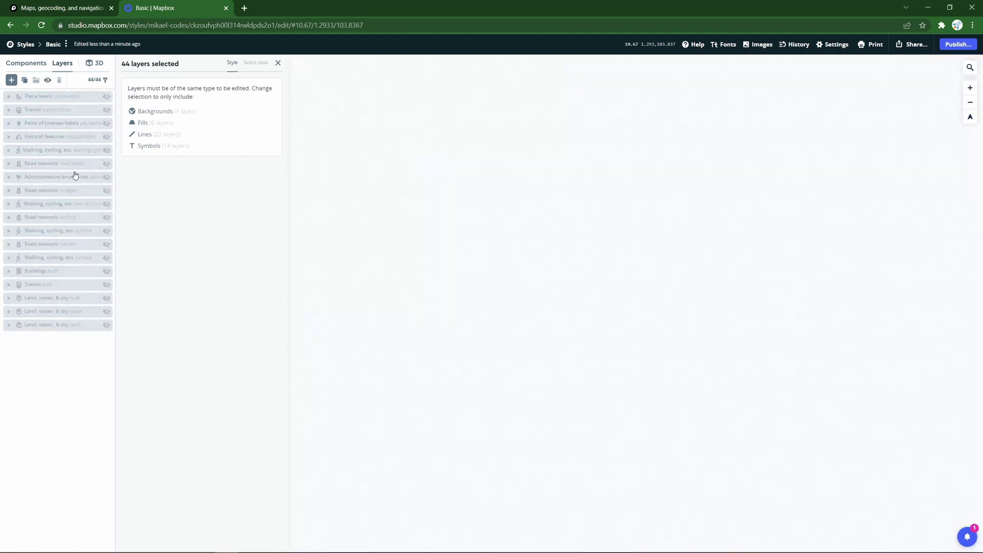
# Make the Road network surface, tunnels and bridges layers visible again.
pyautogui.click(97, 192)
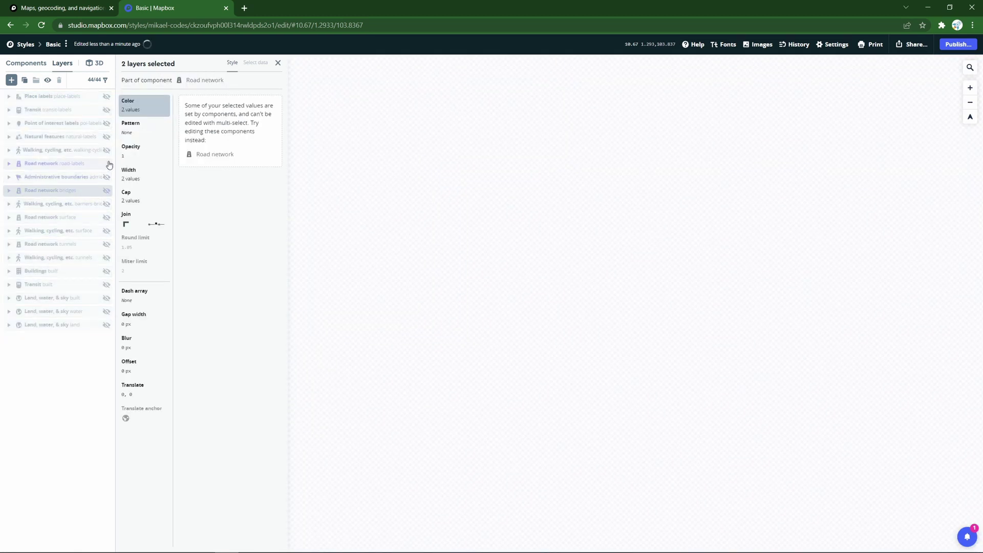
pyautogui.click(106, 190)
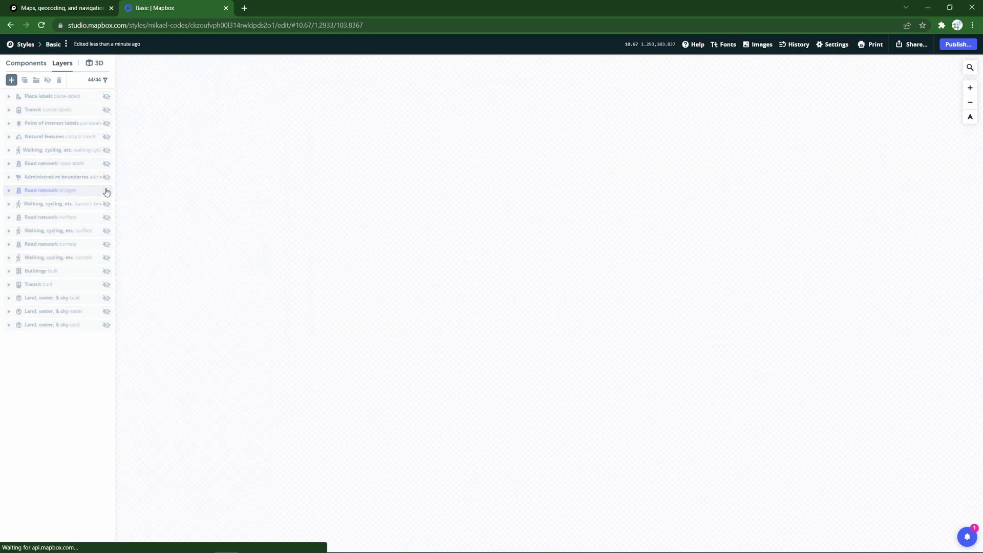
pyautogui.click(103, 245)
pyautogui.click(103, 218)
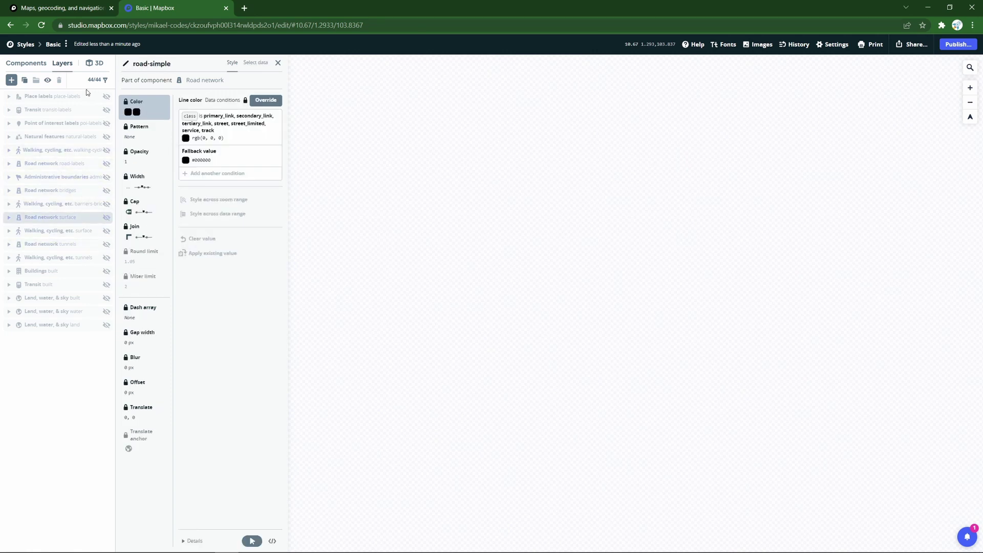
pyautogui.click(48, 80)
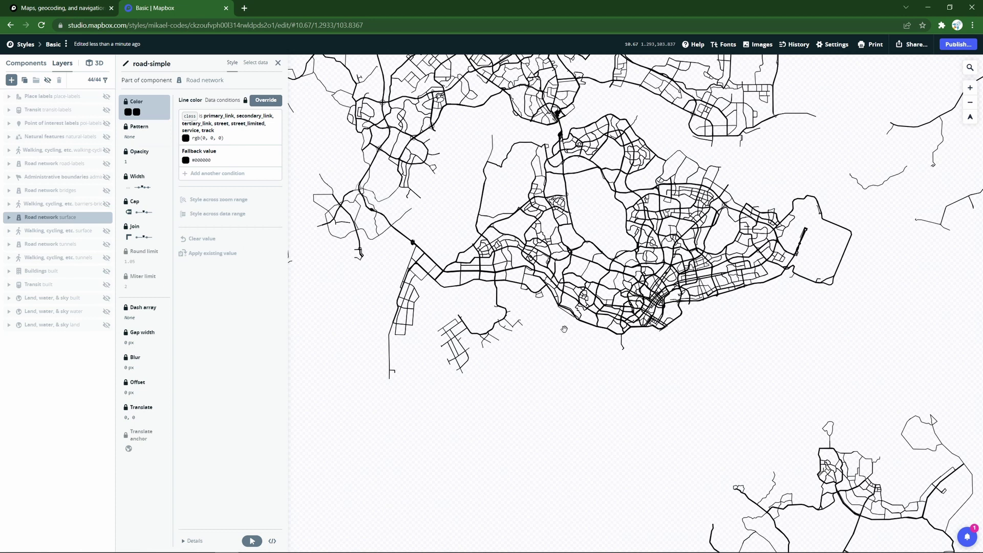
pyautogui.click(66, 245)
pyautogui.click(47, 81)
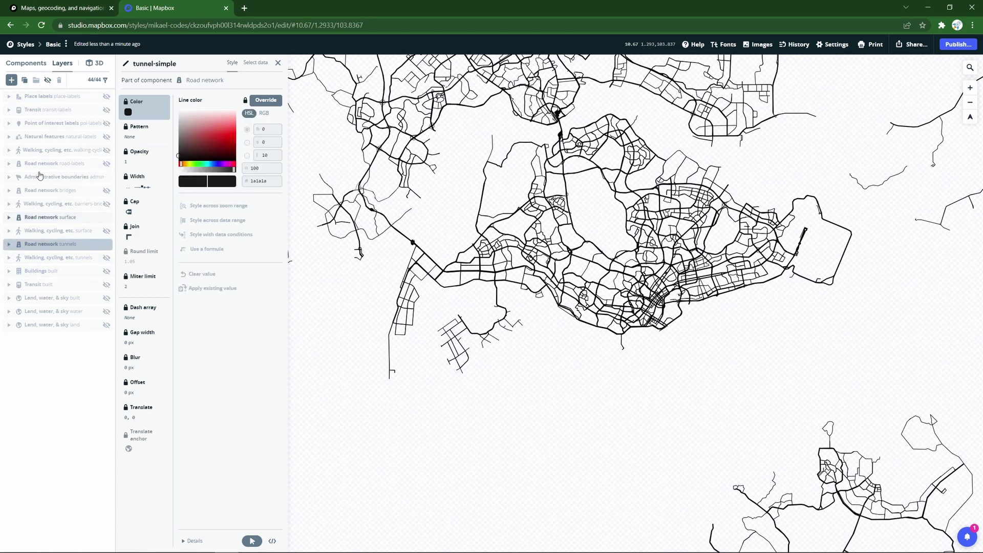
pyautogui.keyDown('ctrl'); pyautogui.click(40, 191); pyautogui.keyUp('ctrl')
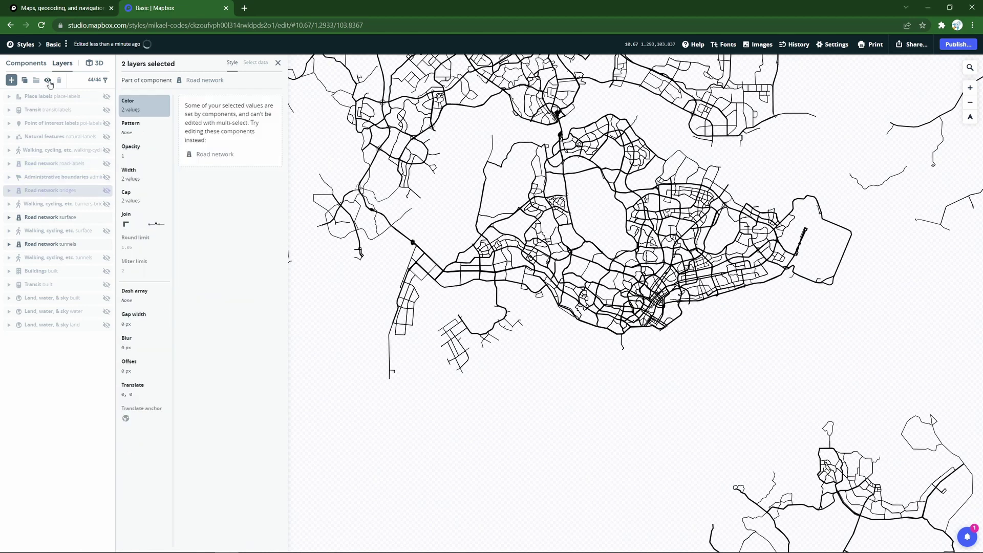
pyautogui.click(48, 80)
# Zoom in and recentre Singapore's road network, returning to the Components view.
pyautogui.scroll(3, 616, 323)
pyautogui.moveTo(617, 323); pyautogui.dragTo(533, 318)
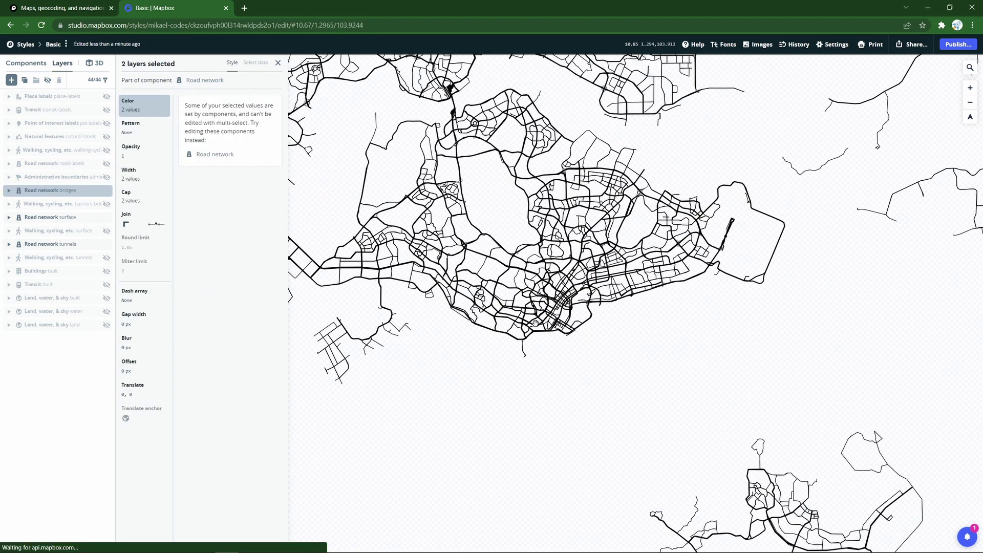
pyautogui.scroll(3, 534, 318)
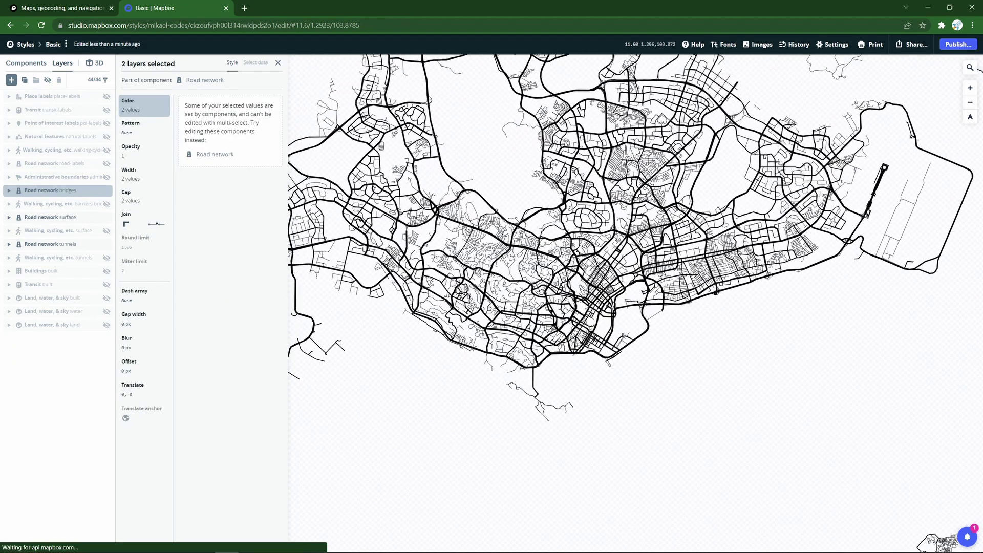
pyautogui.moveTo(684, 208); pyautogui.dragTo(641, 231)
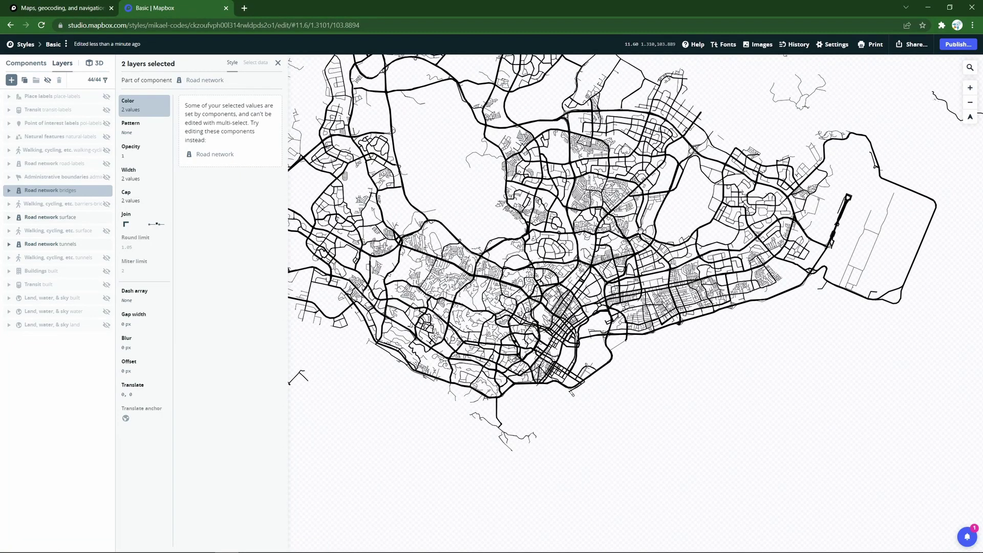
pyautogui.click(25, 63)
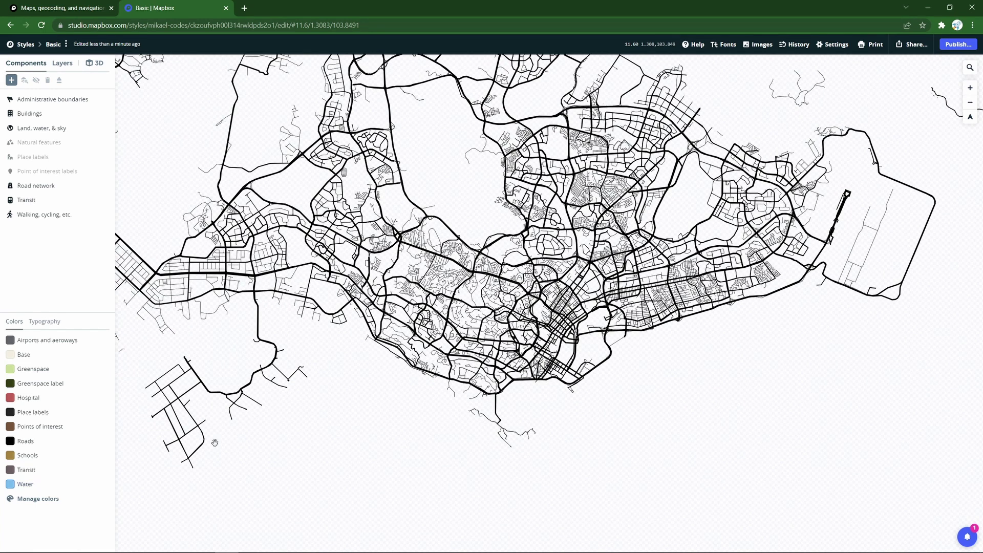
pyautogui.moveTo(307, 333); pyautogui.dragTo(314, 310)
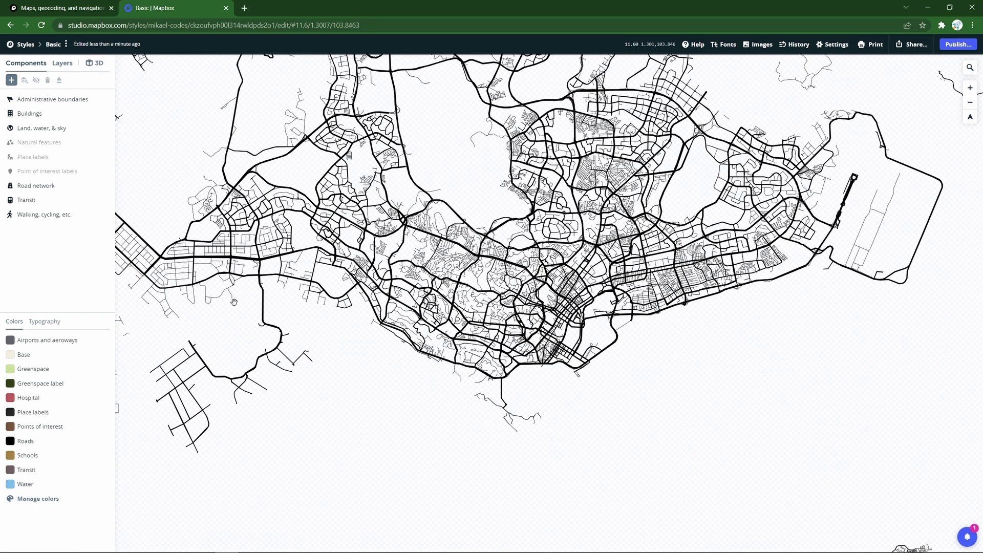
pyautogui.moveTo(562, 252); pyautogui.dragTo(576, 212)
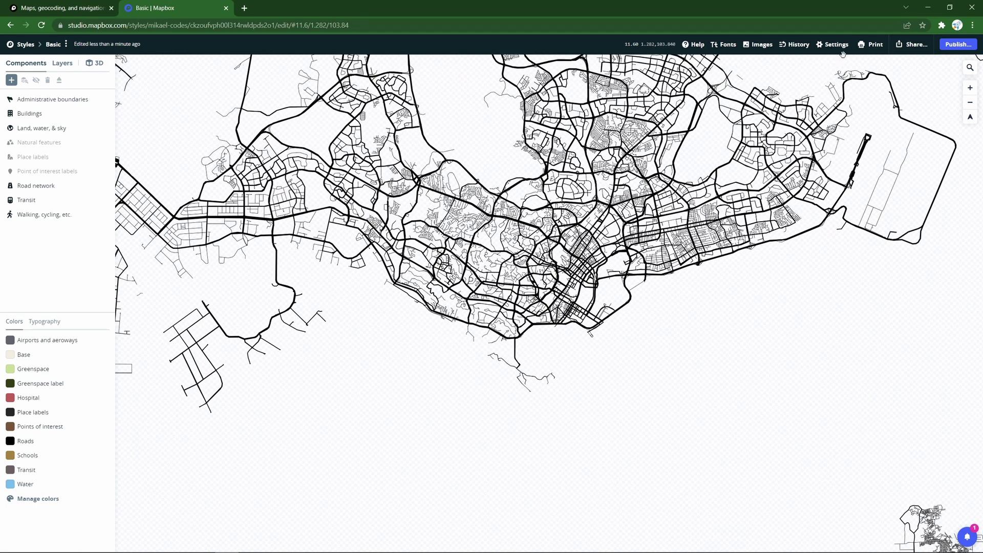
# Print-export the map as a PNG in centimetres at 600 ppi resolution.
pyautogui.click(873, 46)
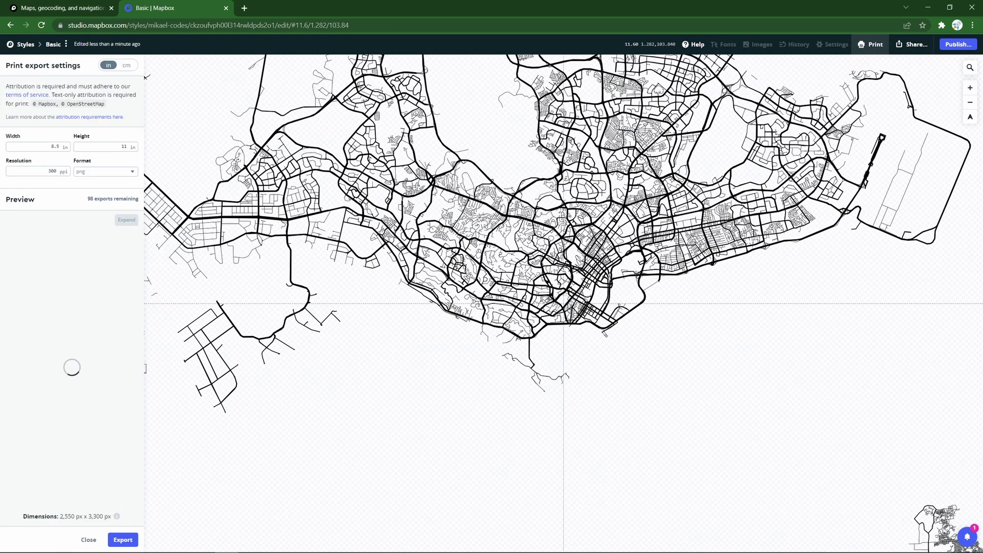
pyautogui.click(131, 66)
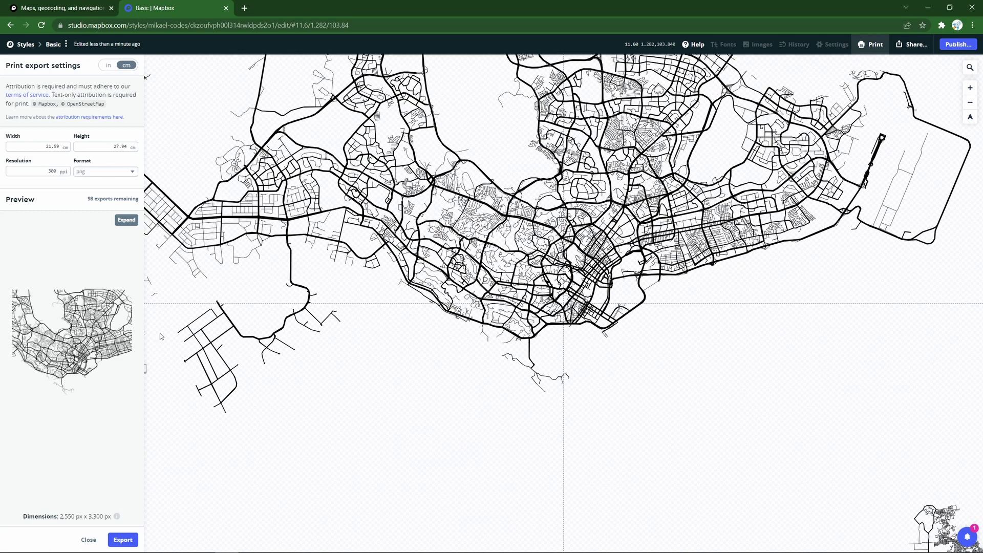
pyautogui.moveTo(672, 266); pyautogui.dragTo(627, 318)
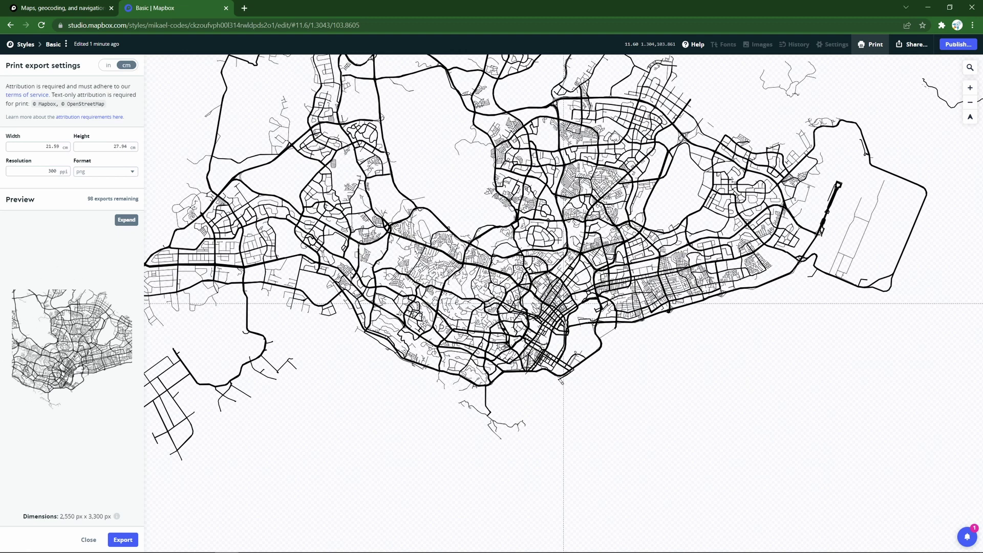
pyautogui.doubleClick(66, 168)
pyautogui.write('600')
pyautogui.click(91, 420)
pyautogui.click(131, 544)
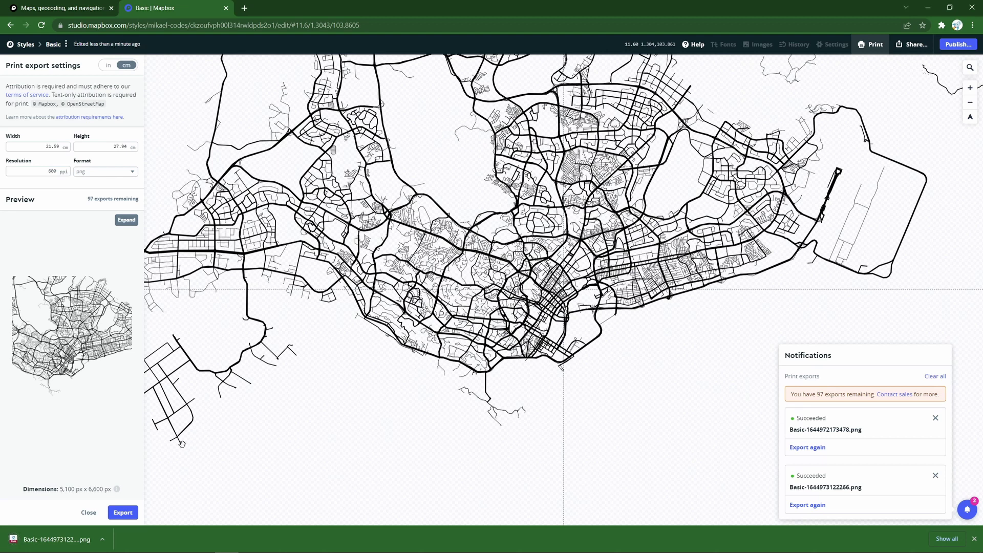
# Place the downloaded map PNG on the poster, move it top-left, and enlarge to page width.
pyautogui.click(103, 538)
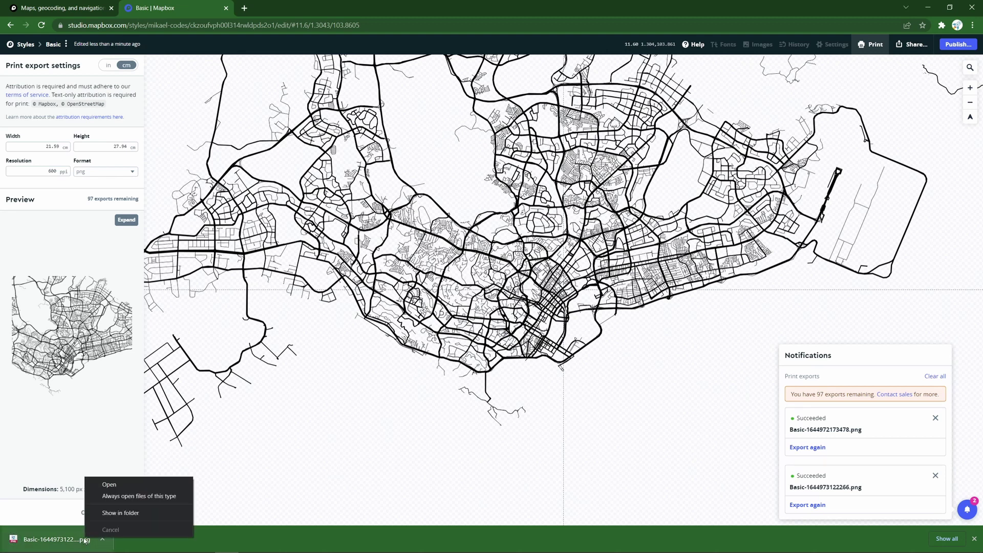
pyautogui.click(255, 410)
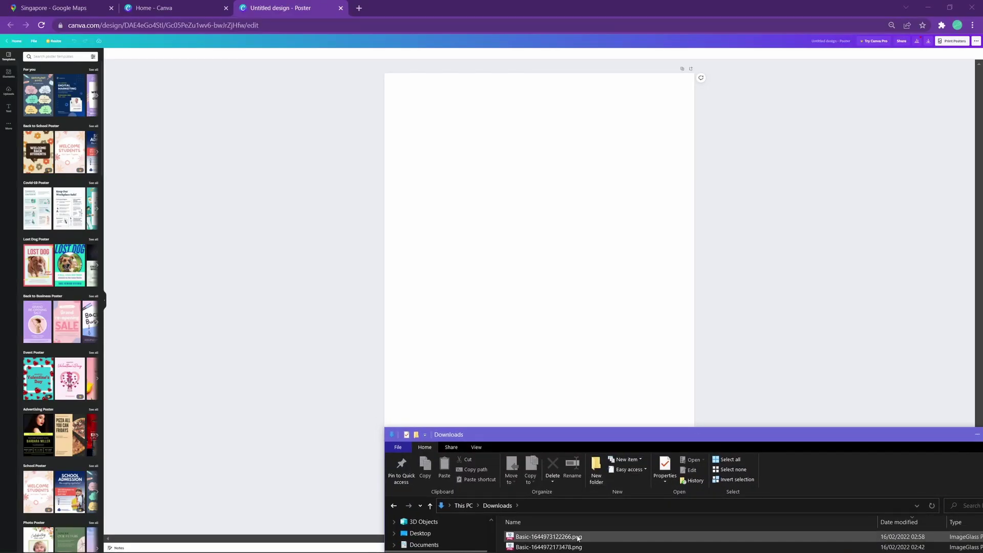
pyautogui.moveTo(577, 537); pyautogui.dragTo(514, 273)
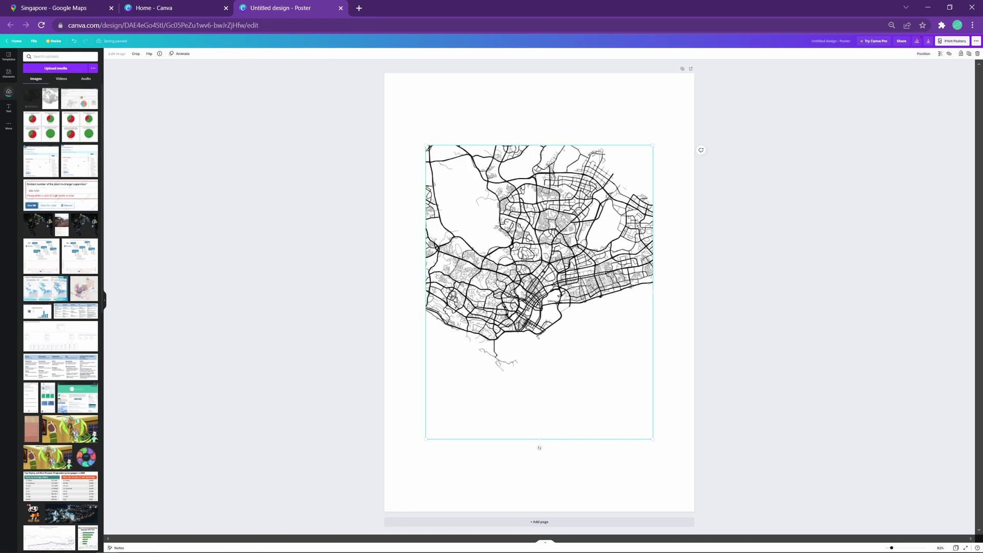
pyautogui.moveTo(545, 243); pyautogui.dragTo(502, 179)
pyautogui.moveTo(602, 360); pyautogui.dragTo(689, 471)
# Add a heading reading 'Singapore' and 'Boss Hotel Food Court Dumplings 2020' on two lines.
pyautogui.click(305, 281)
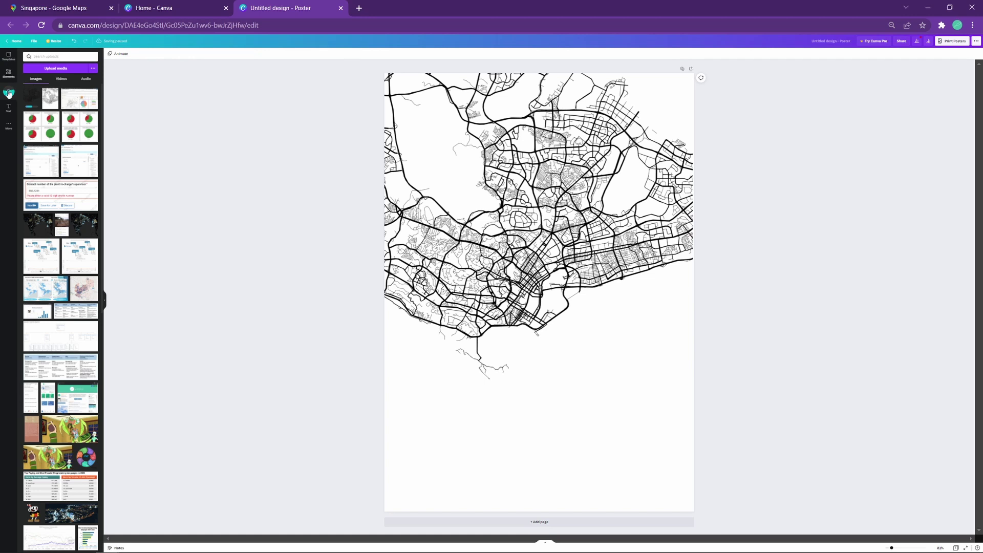
pyautogui.click(8, 107)
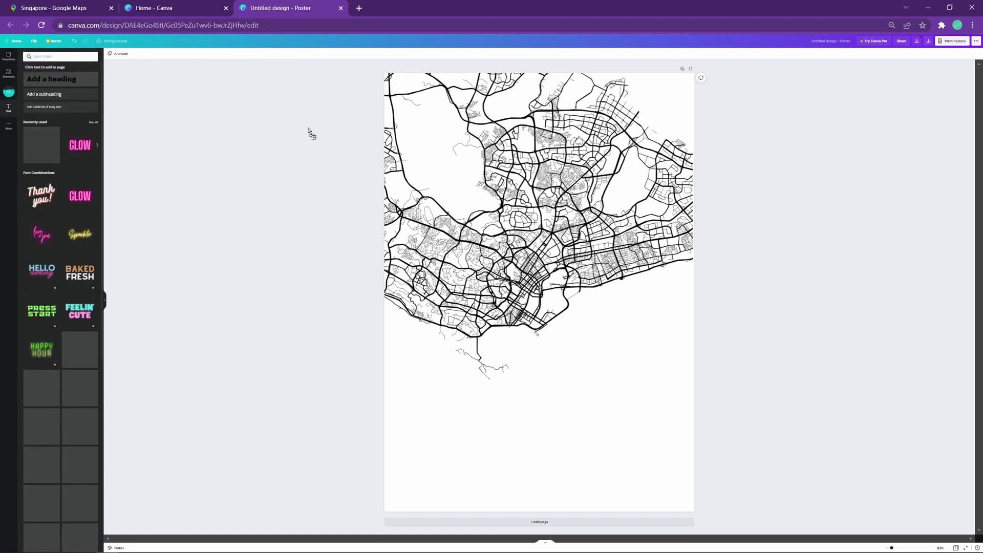
pyautogui.moveTo(308, 128); pyautogui.dragTo(429, 417)
pyautogui.doubleClick(510, 458)
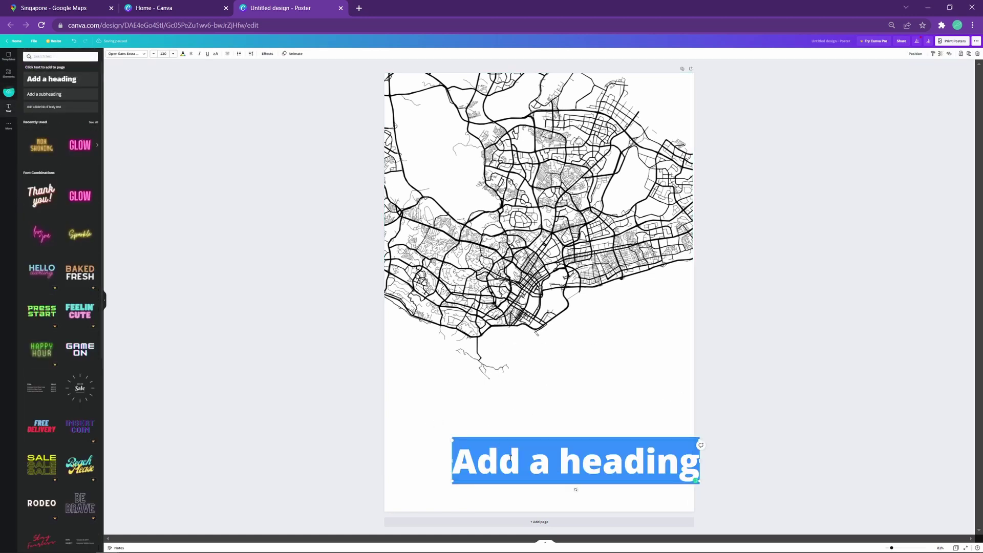
pyautogui.write('Singa')
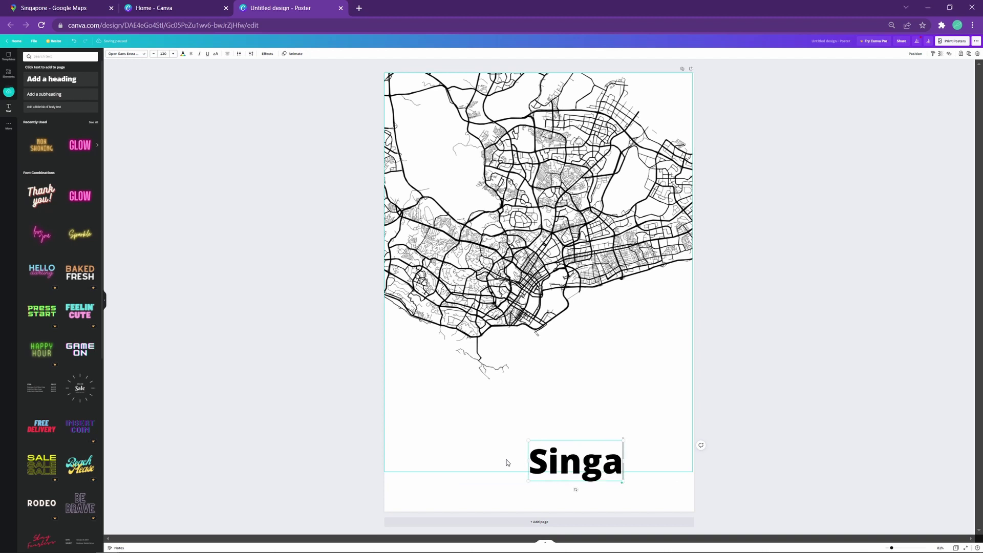
pyautogui.write('pore')
pyautogui.press('Return')
pyautogui.write('B')
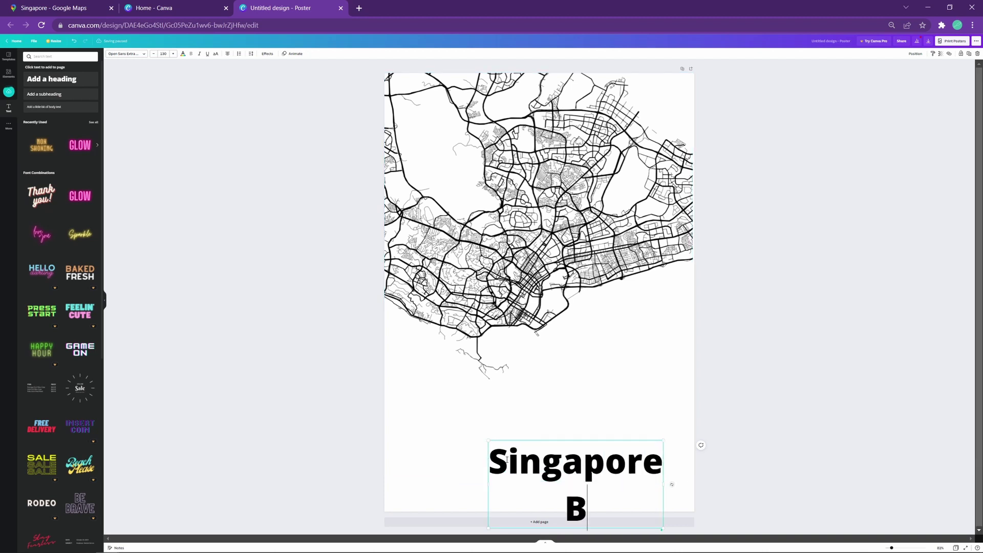
pyautogui.write('oss Hotel D')
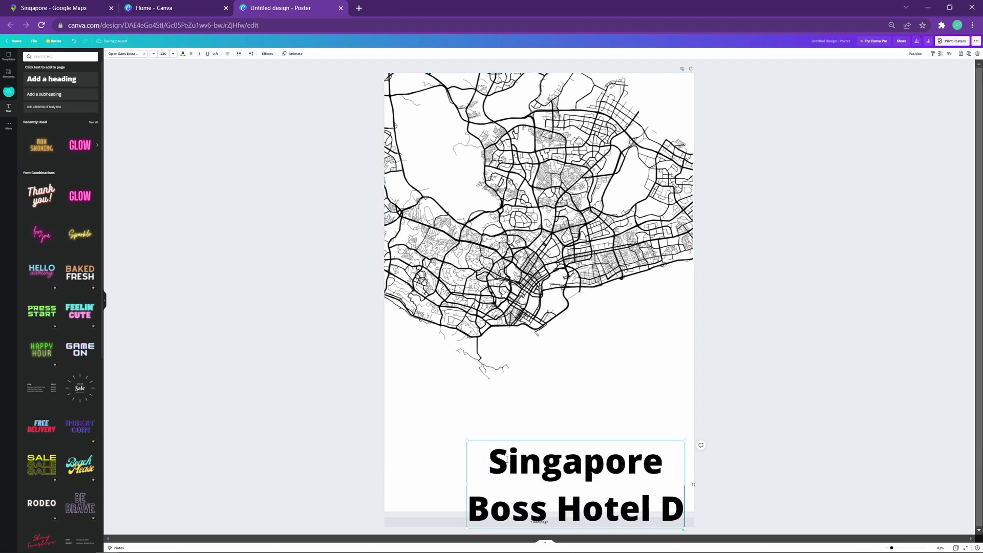
pyautogui.write('u')
pyautogui.press('BackSpace')
pyautogui.press('BackSpace')
pyautogui.write('Food Co')
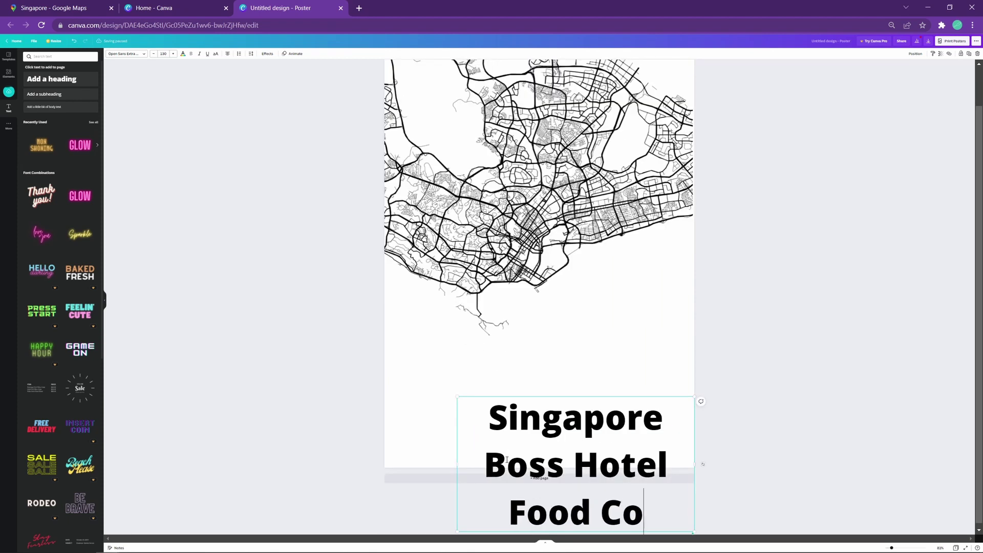
pyautogui.write('urt Dumpling')
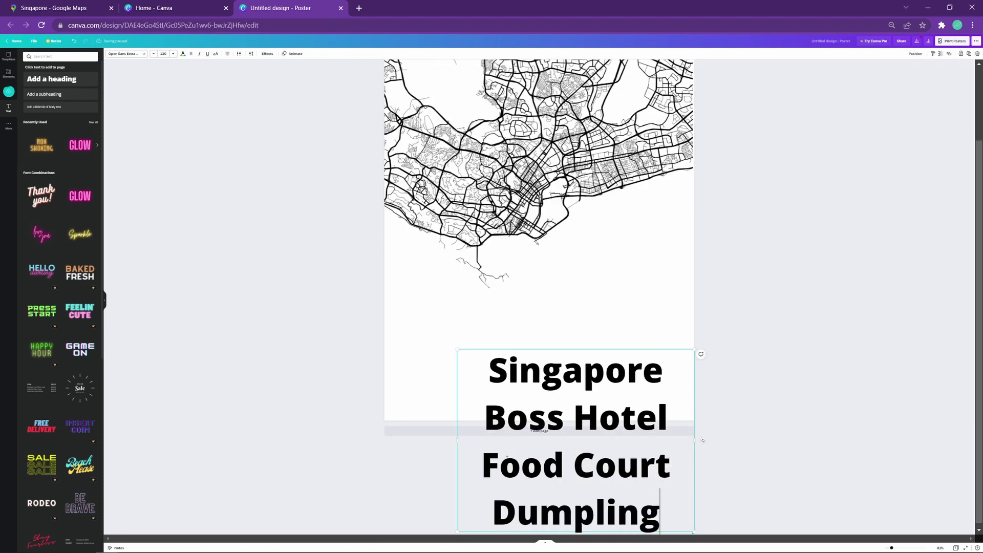
pyautogui.write('s 20202')
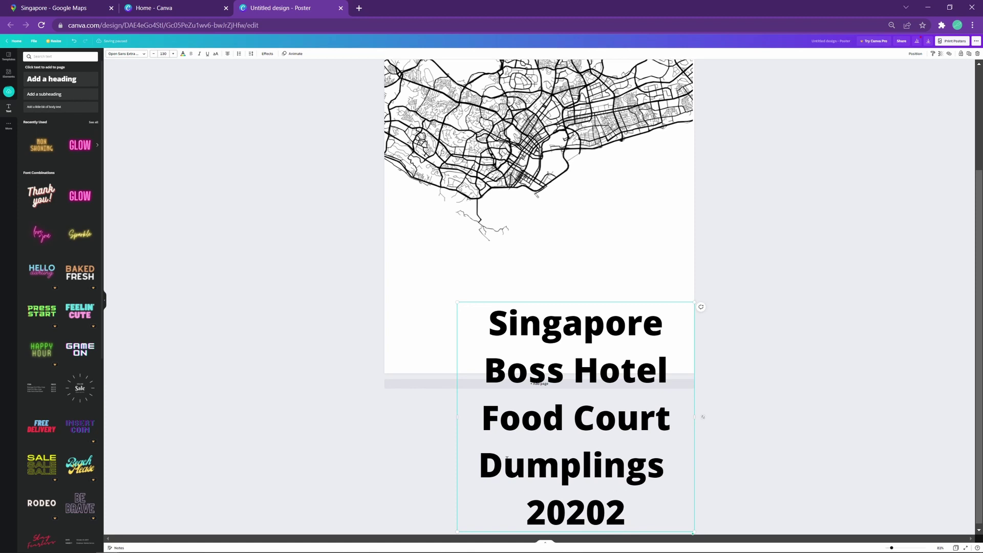
pyautogui.press('BackSpace')
# Set the whole heading's font size to 84.
pyautogui.hotkey('ctrl', 'a')
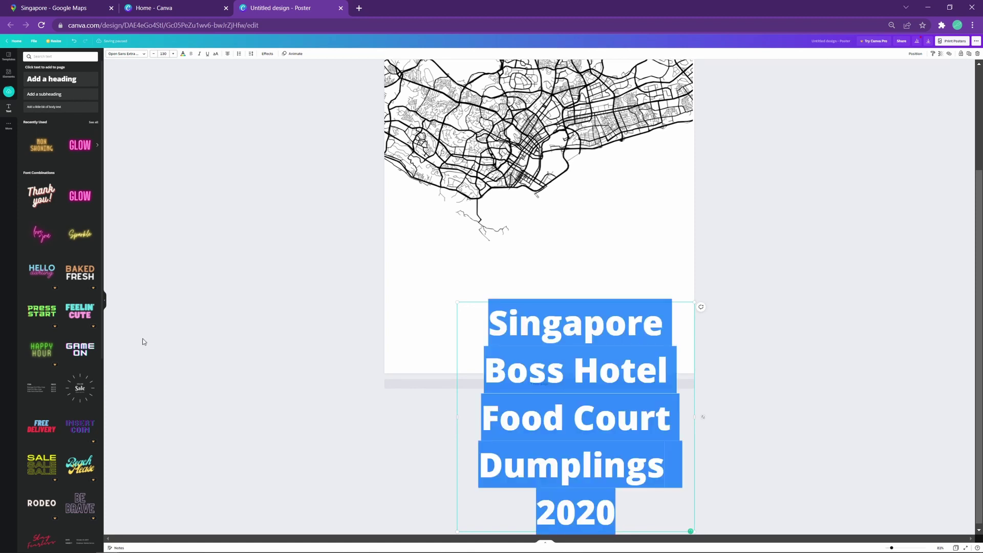
pyautogui.click(166, 53)
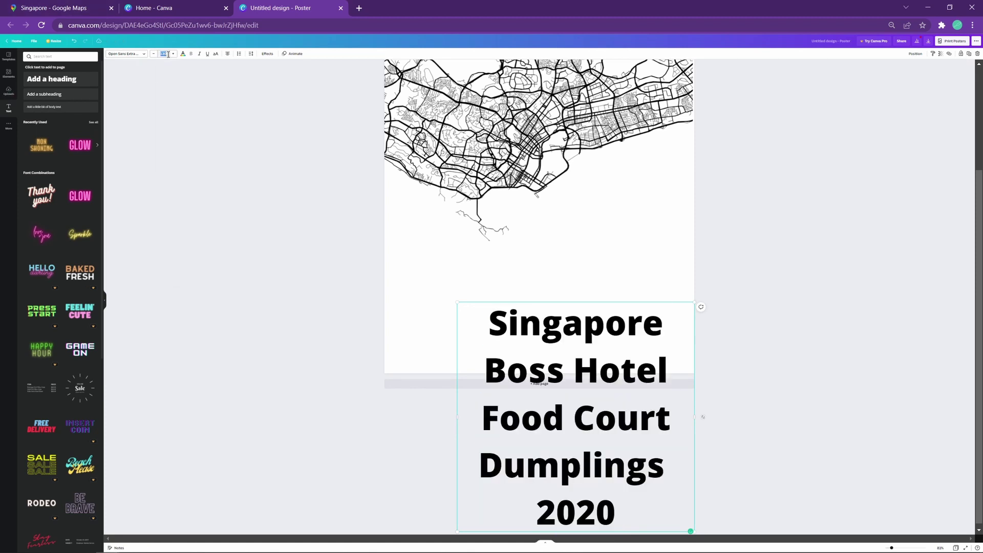
pyautogui.write('84')
pyautogui.press('Return')
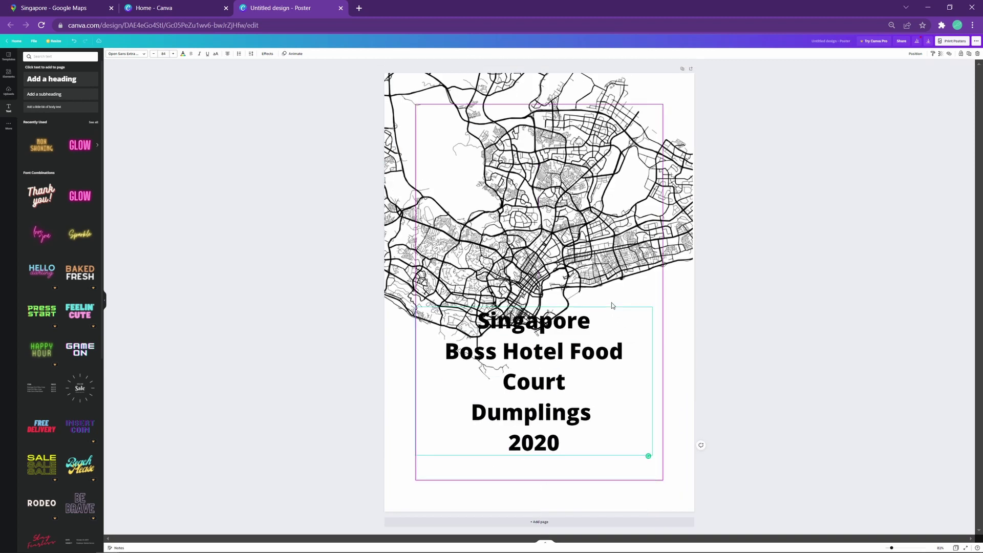
# Widen the heading so Boss Hotel Food Court fits one line and centre it at the bottom.
pyautogui.scroll(2, 653, 367)
pyautogui.moveTo(653, 368); pyautogui.dragTo(615, 360)
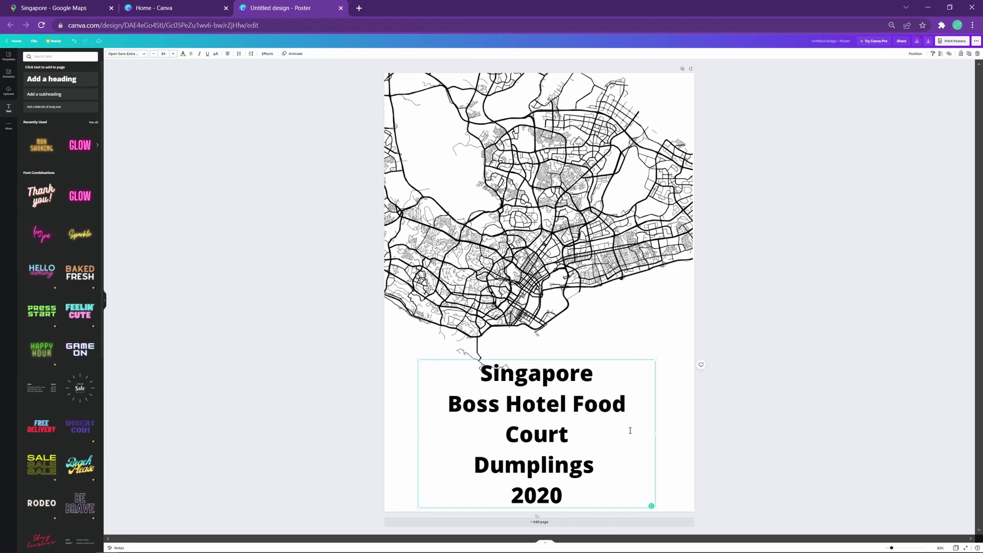
pyautogui.moveTo(656, 436); pyautogui.dragTo(720, 436)
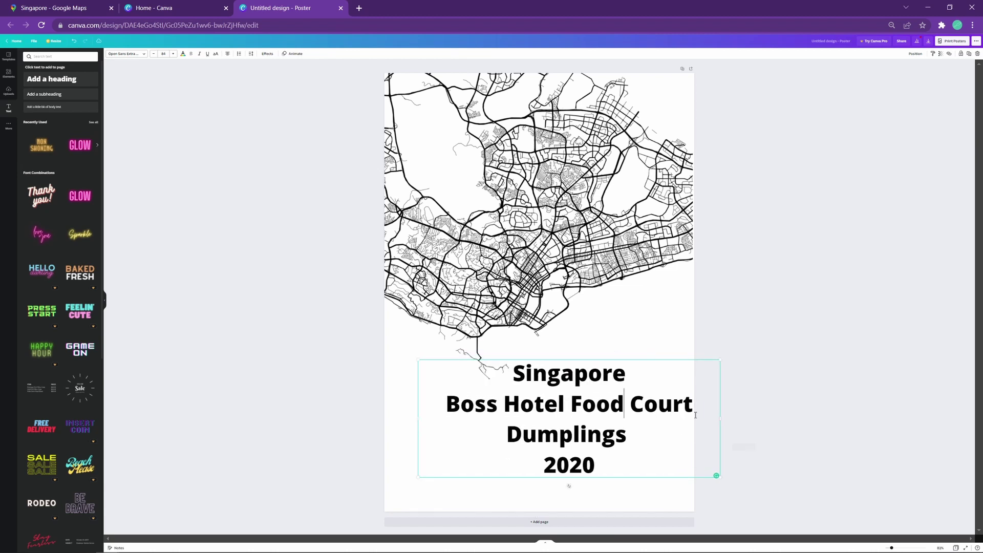
pyautogui.moveTo(675, 359); pyautogui.dragTo(651, 385)
pyautogui.click(651, 383)
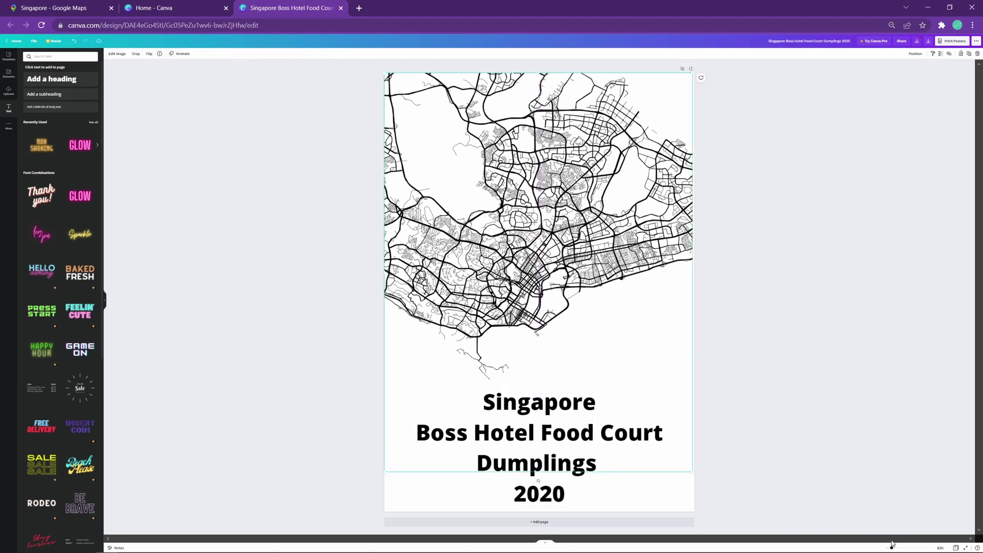
# Zoom the view to 50% to see the whole poster and select the heading.
pyautogui.click(940, 548)
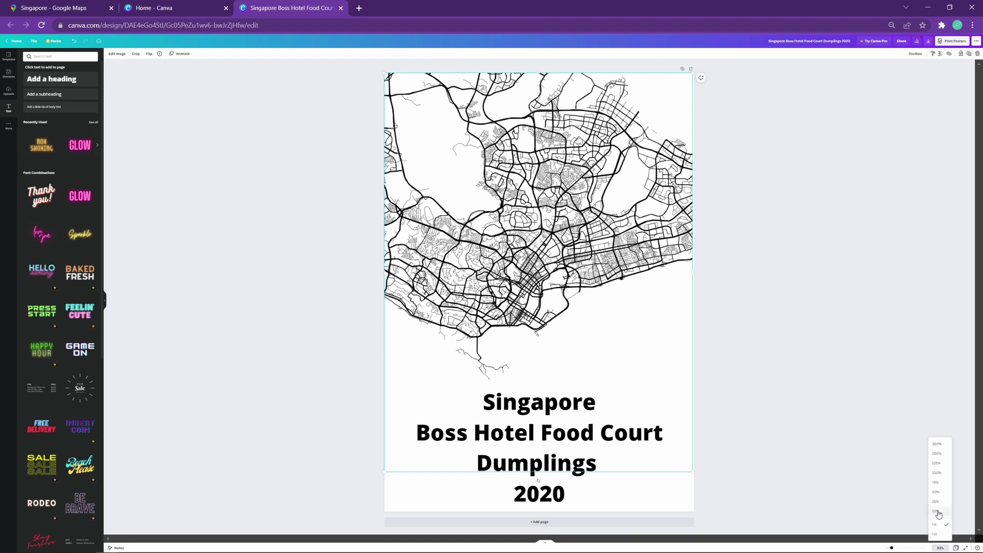
pyautogui.click(937, 492)
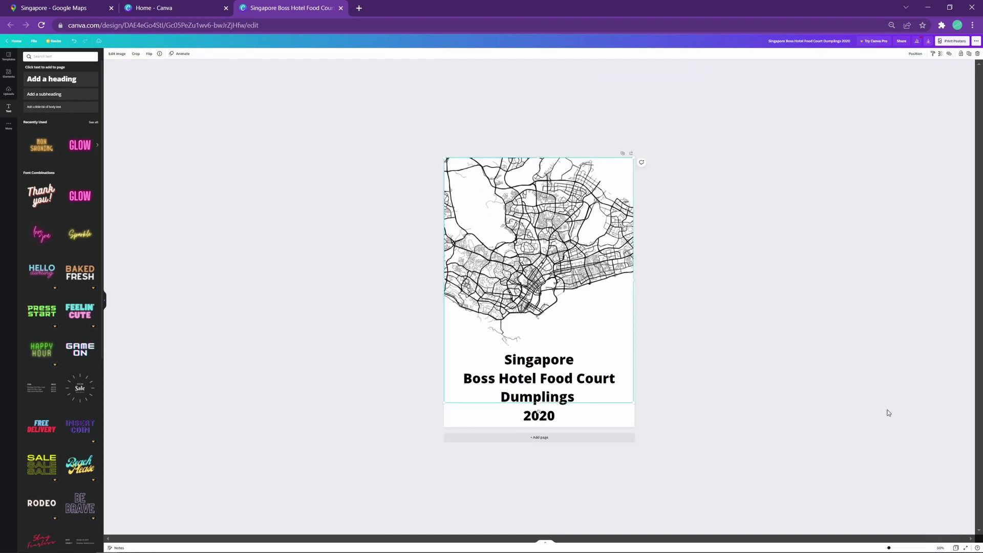
pyautogui.click(558, 389)
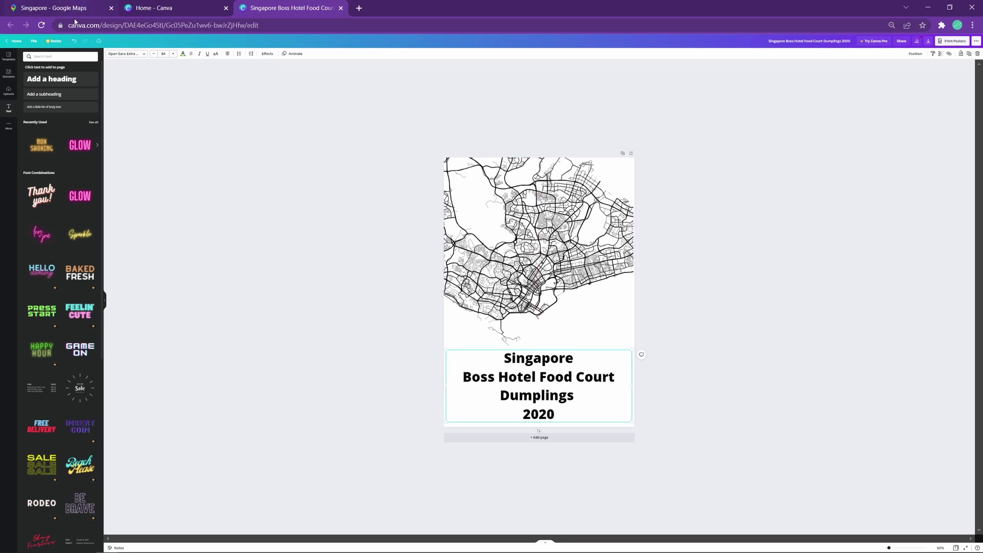
# Switch the four-line heading's font to Poppins Bold and view the poster at about 93% zoom.
pyautogui.click(126, 53)
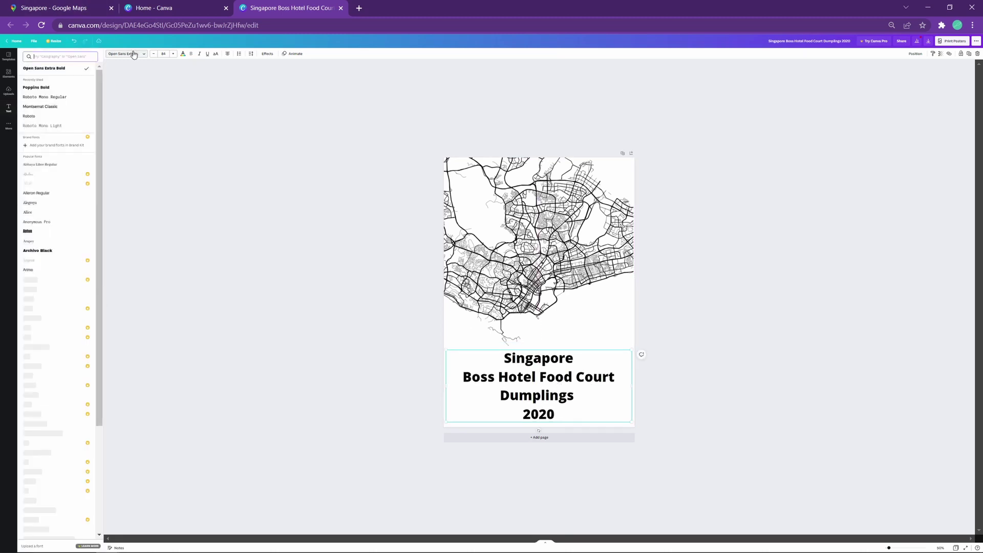
pyautogui.click(47, 88)
pyautogui.click(290, 190)
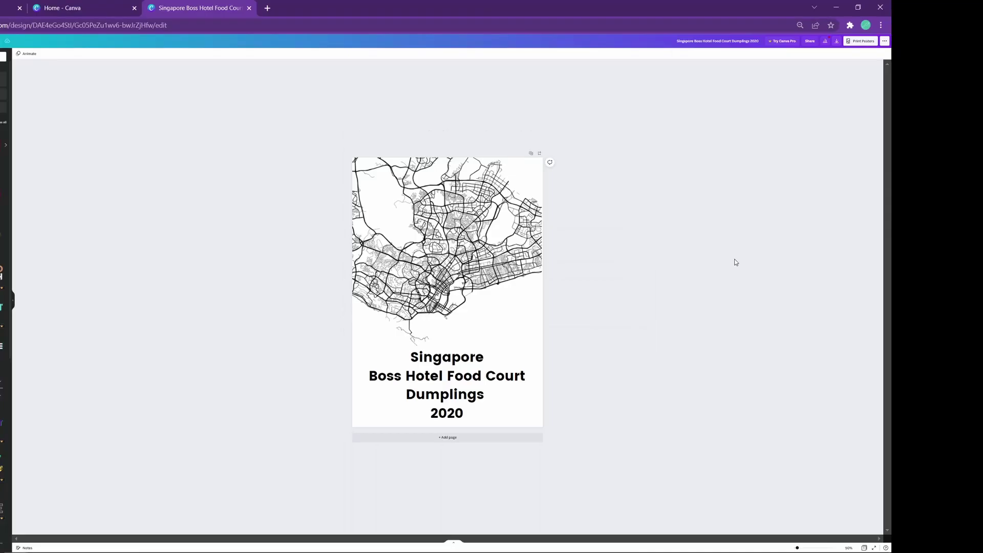
pyautogui.click(801, 548)
pyautogui.moveTo(801, 548); pyautogui.dragTo(800, 548)
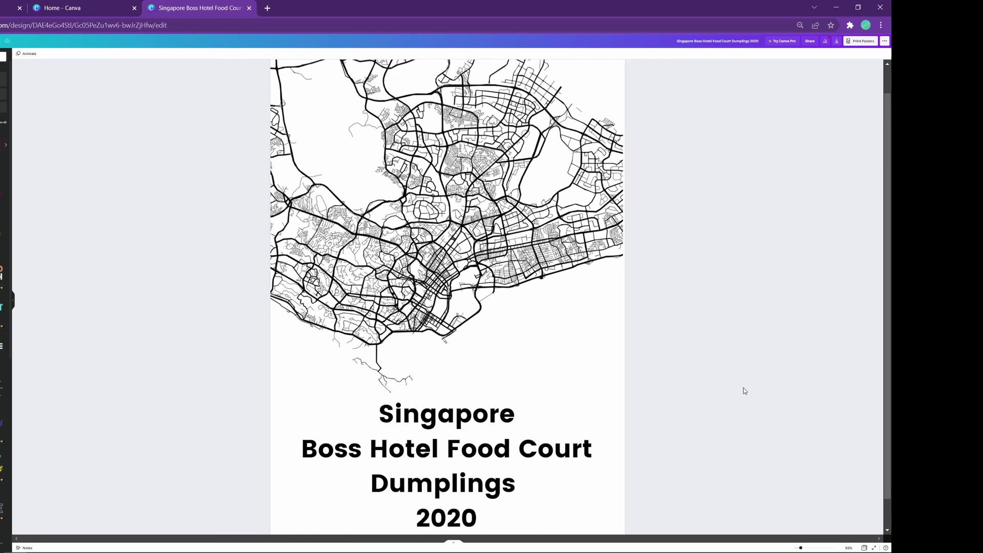